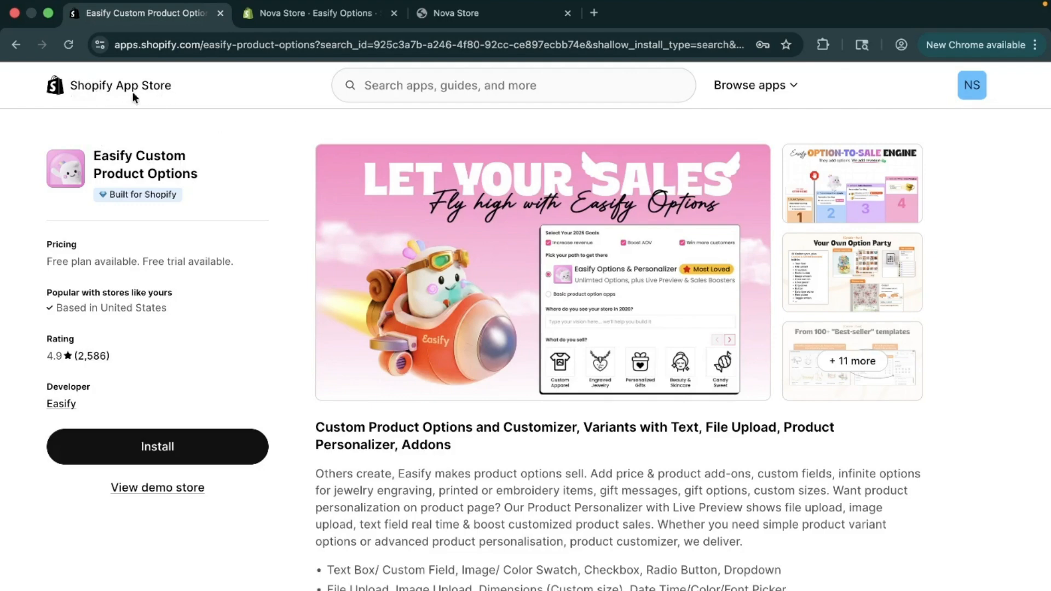
# Step: Search the Shopify App Store for "Easify" and dismiss the suggestions to stay on the Easify Custom Product Options listing
pyautogui.click(364, 88)
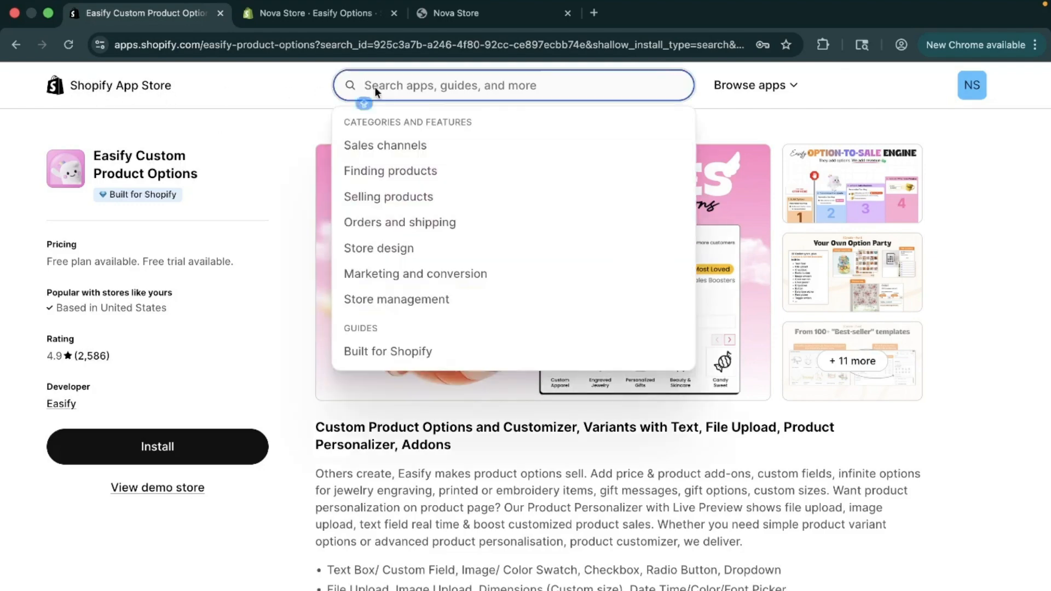
pyautogui.write('Easify')
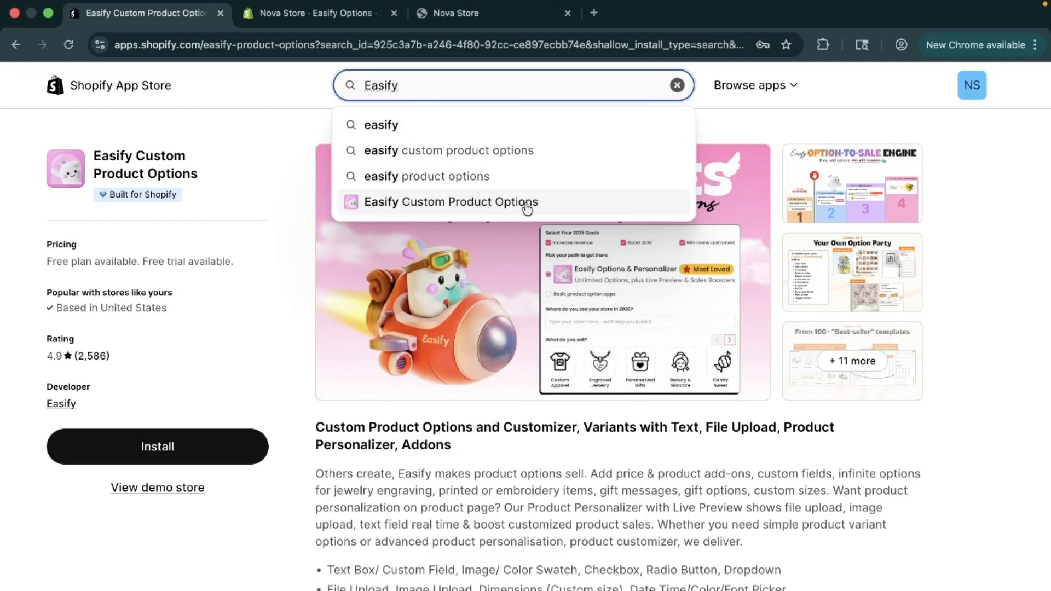
pyautogui.click(266, 340)
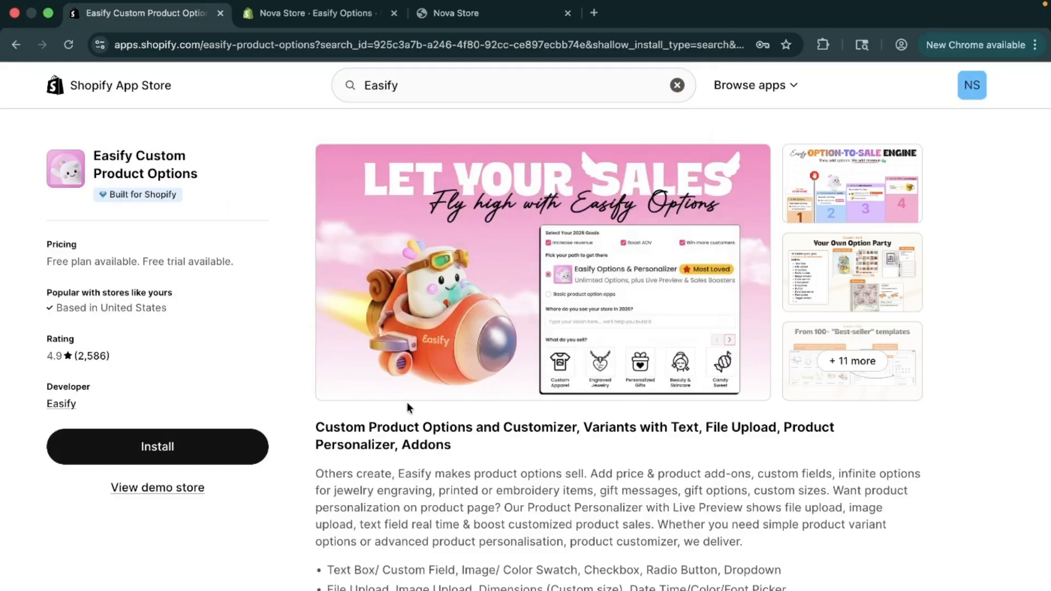
# Step: Examine the Easify Custom Product Options listing, including its feature description, pricing plans and merchant reviews
pyautogui.scroll(-4, 406, 403)
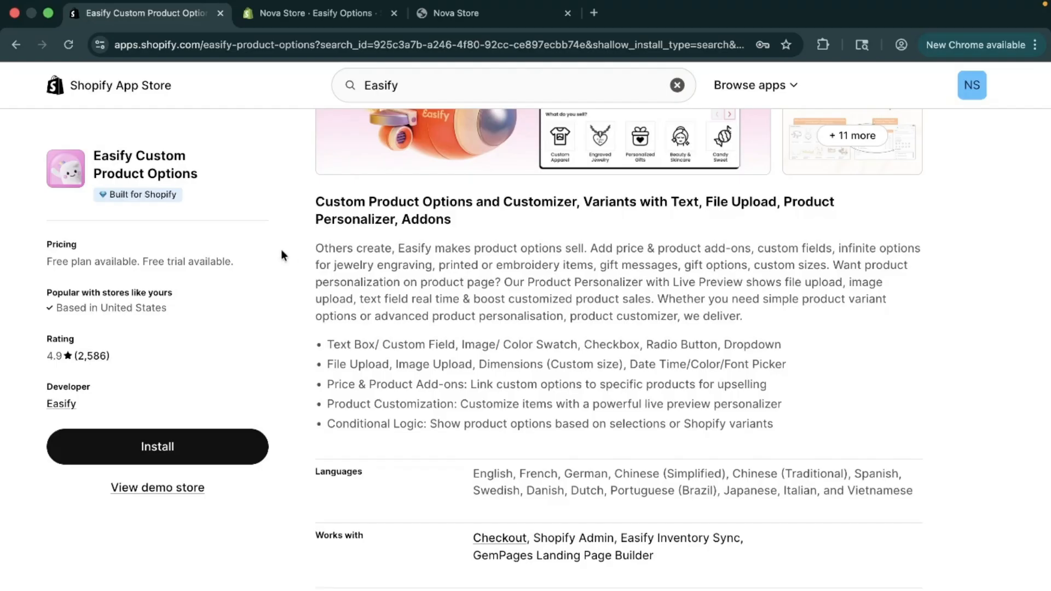
pyautogui.scroll(-4, 565, 468)
pyautogui.scroll(-5, 564, 468)
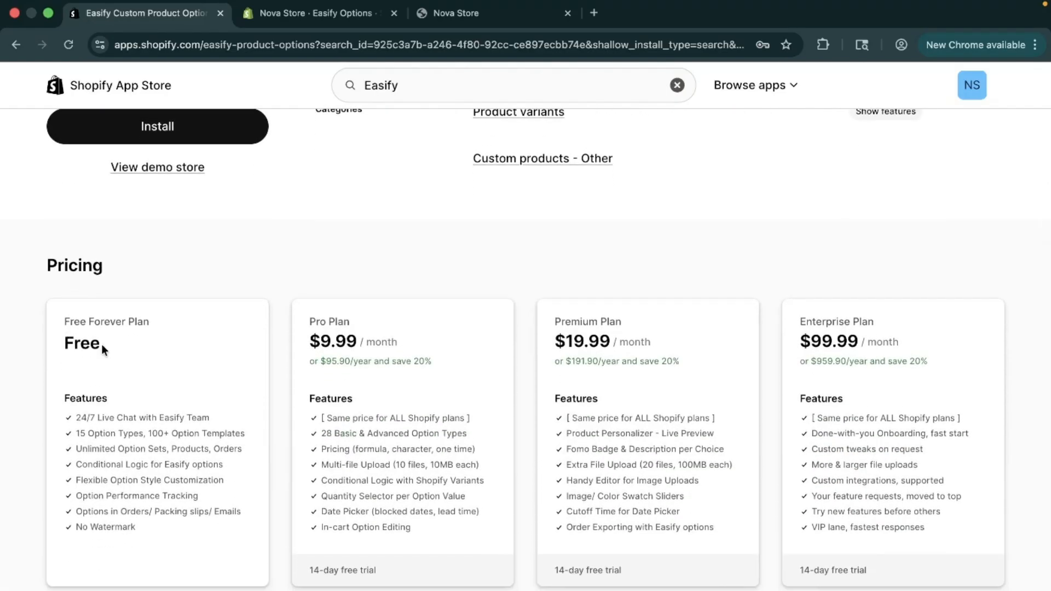
pyautogui.moveTo(61, 343); pyautogui.dragTo(112, 344)
pyautogui.scroll(-10, 736, 491)
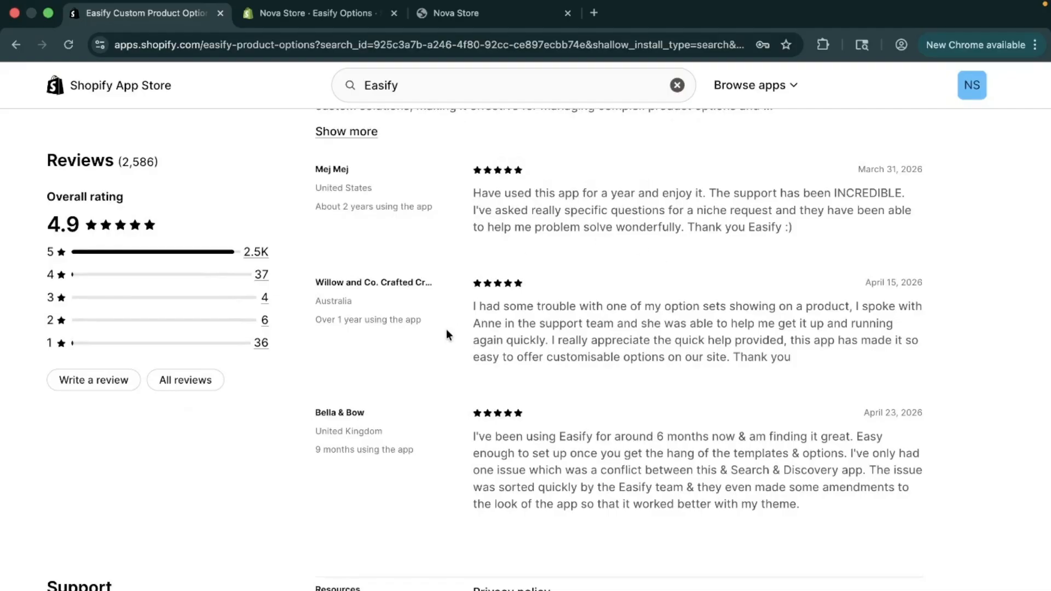
pyautogui.scroll(15, 573, 367)
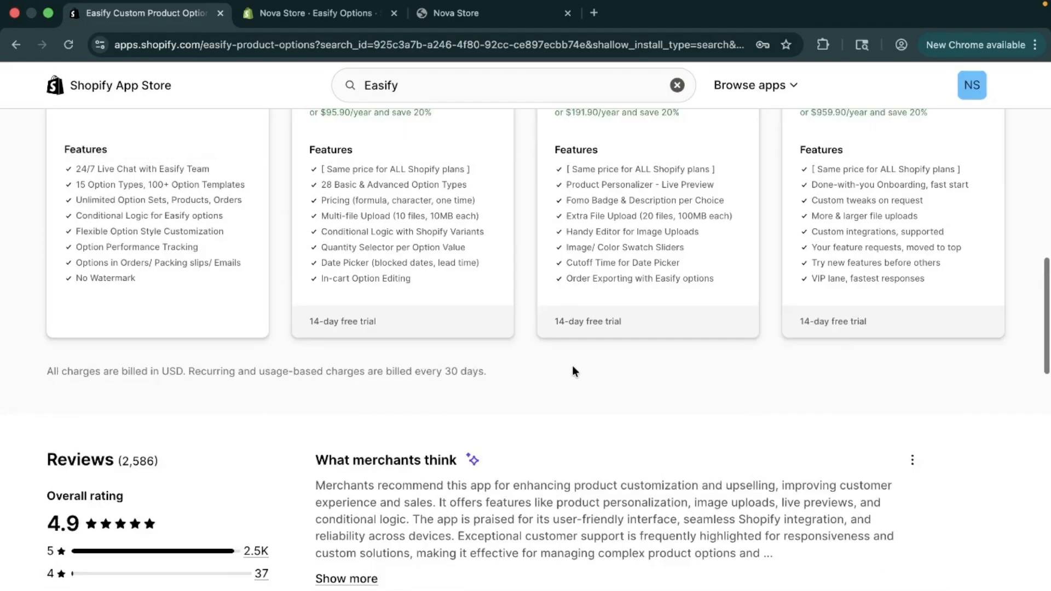
pyautogui.scroll(5, 573, 366)
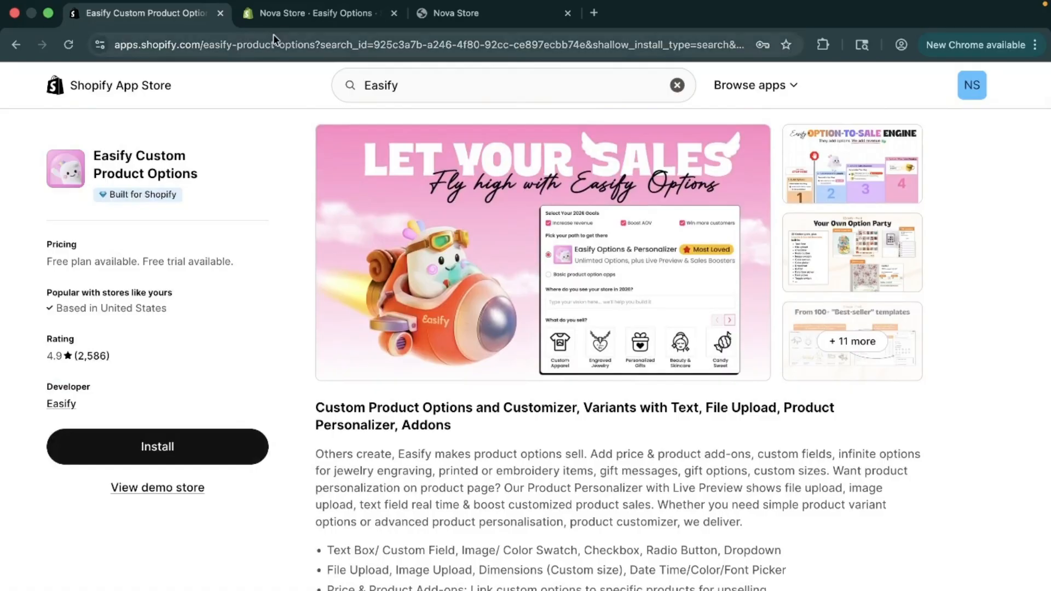
# Step: Switch to the Nova Store admin and create a new option set in Easify Options
pyautogui.click(281, 19)
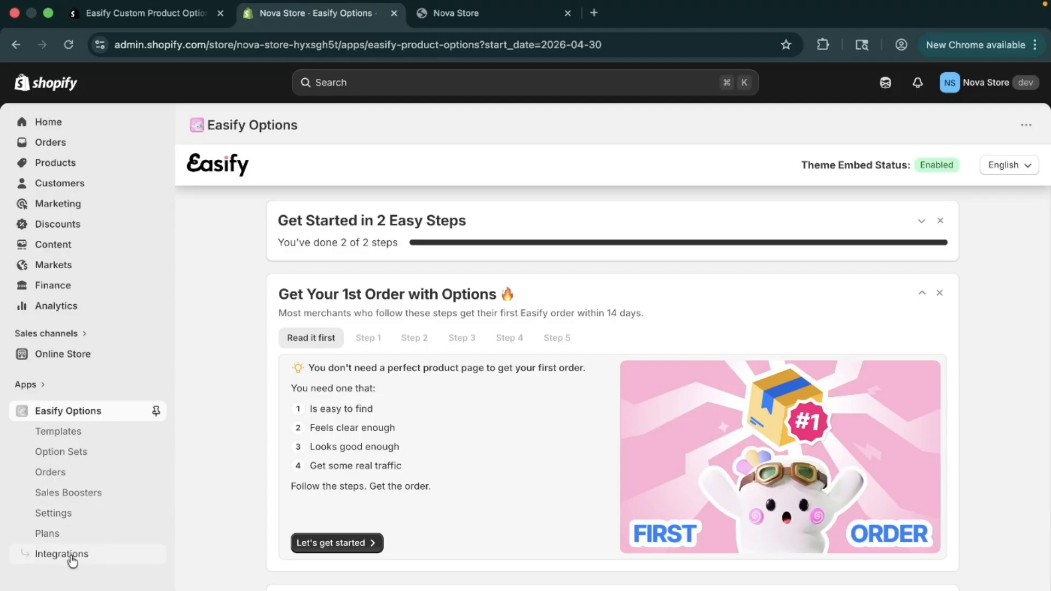
pyautogui.click(69, 460)
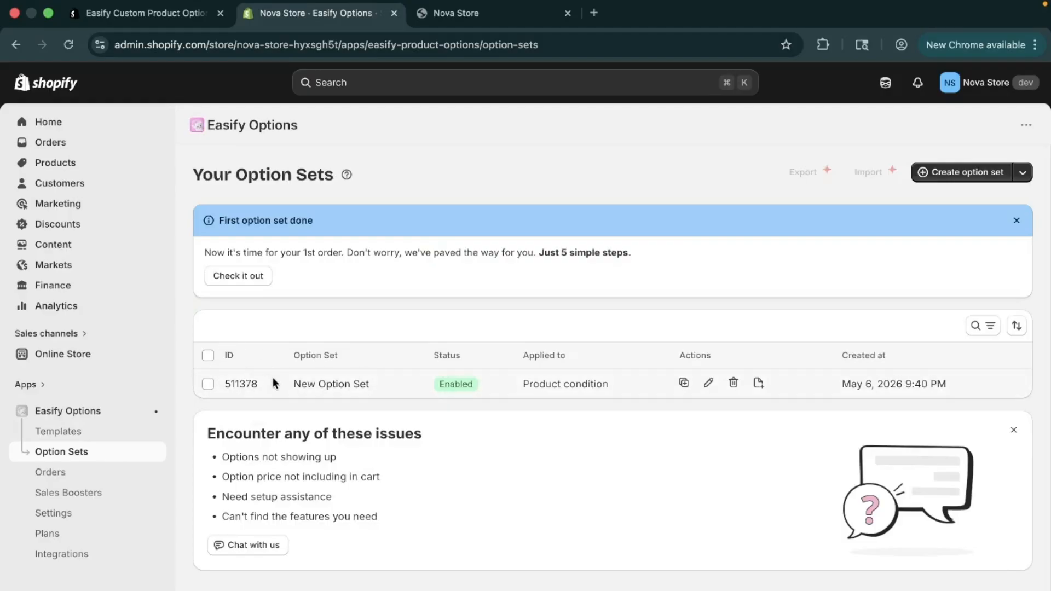
pyautogui.click(950, 174)
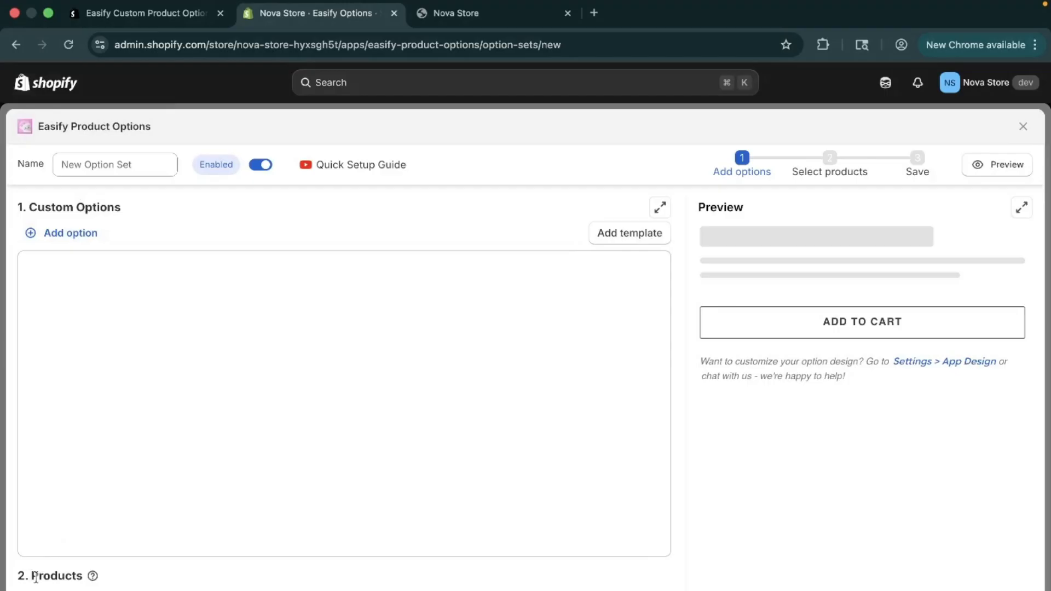
# Step: Add a radio button option to the new option set
pyautogui.click(71, 236)
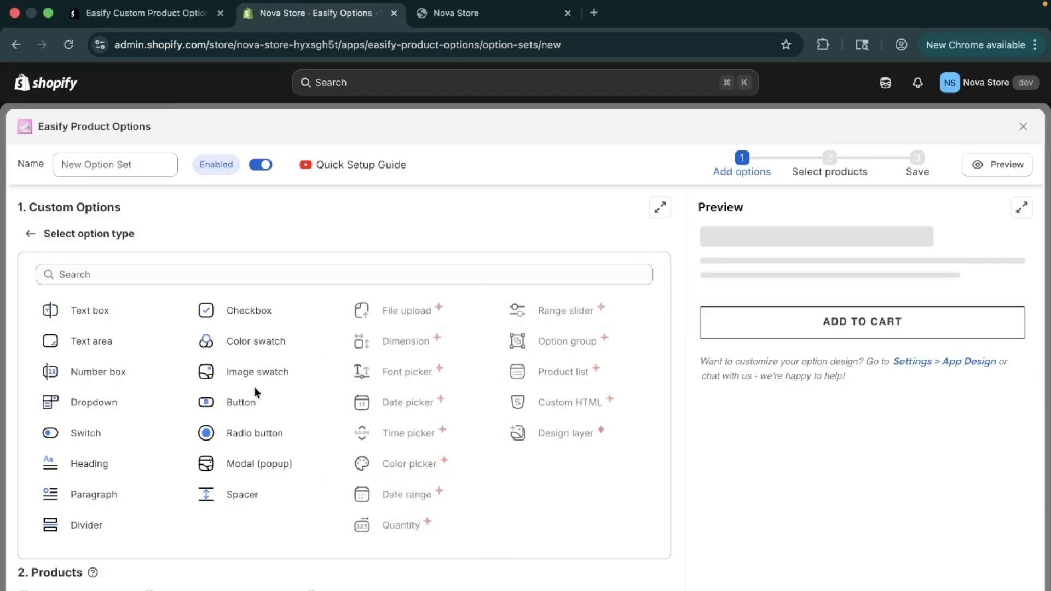
pyautogui.click(255, 433)
pyautogui.click(135, 293)
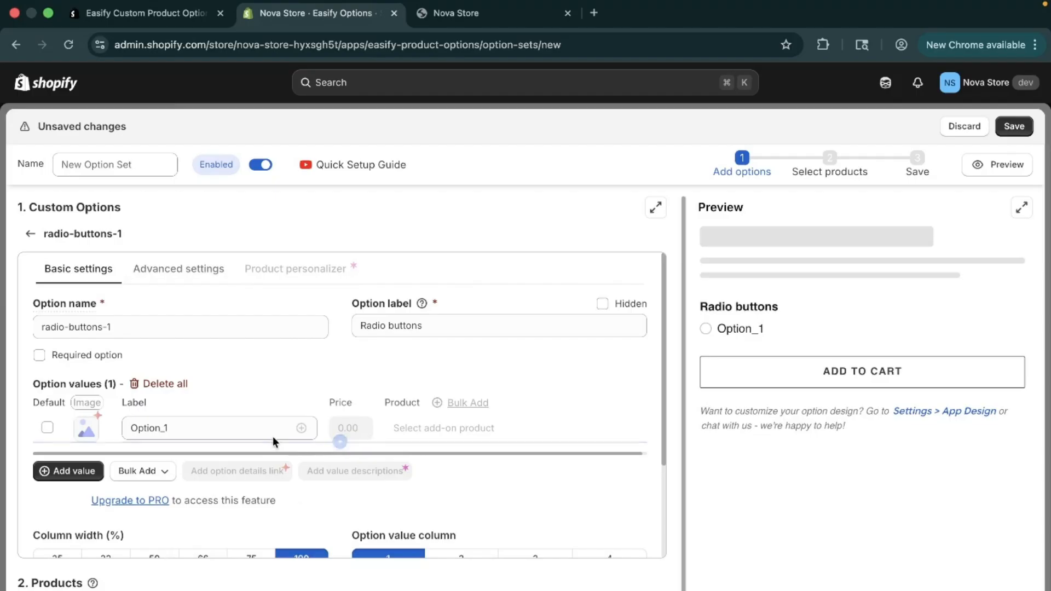
# Step: Set the radio button option's label to "Choose Snowboard Size"
pyautogui.scroll(-1, 272, 436)
pyautogui.scroll(1, 273, 435)
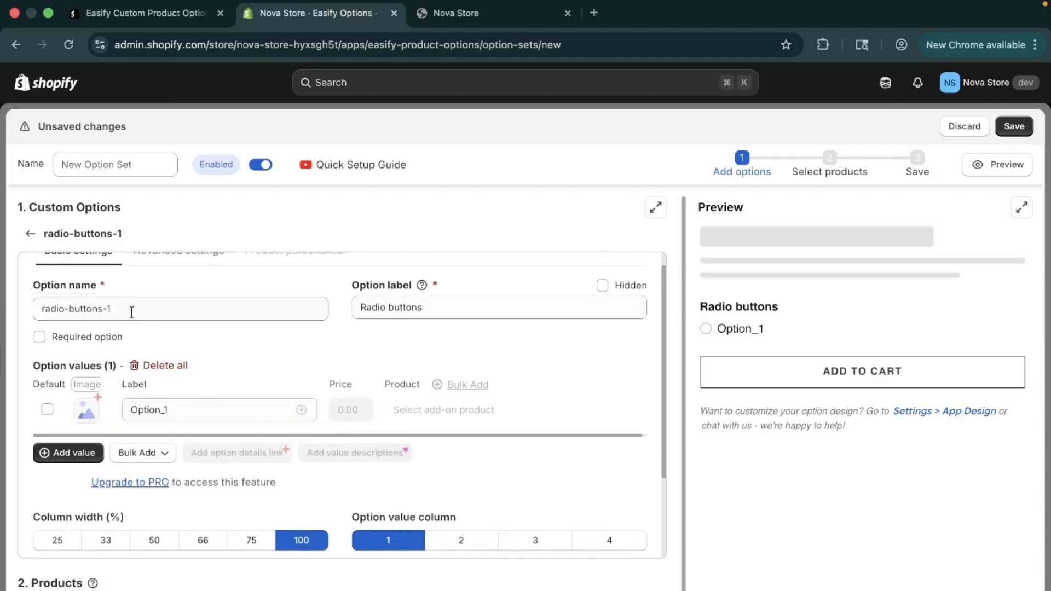
pyautogui.moveTo(468, 308); pyautogui.dragTo(321, 289)
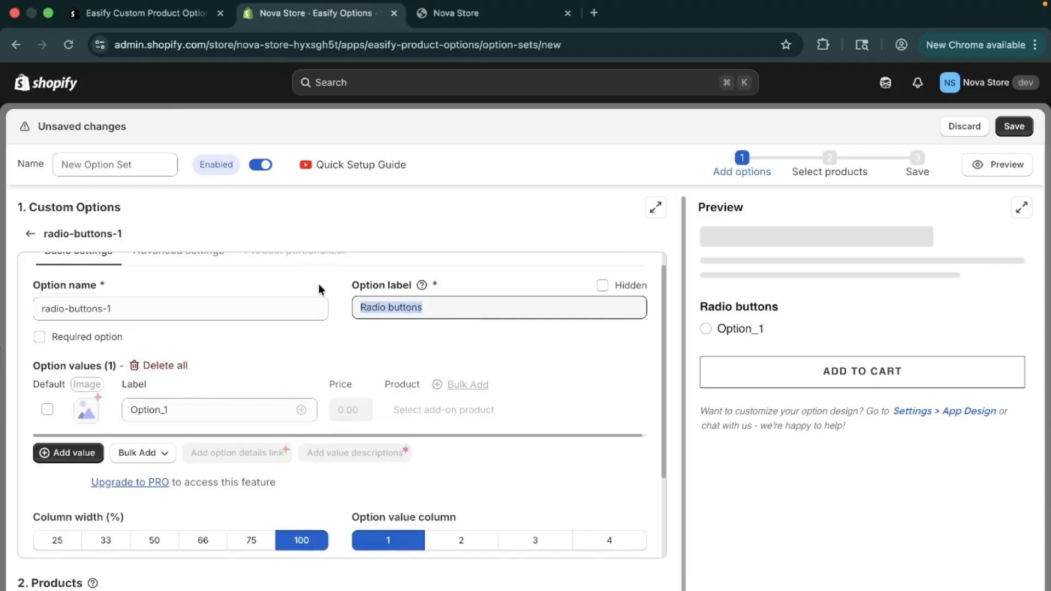
pyautogui.press('BackSpace')
pyautogui.write('Ch')
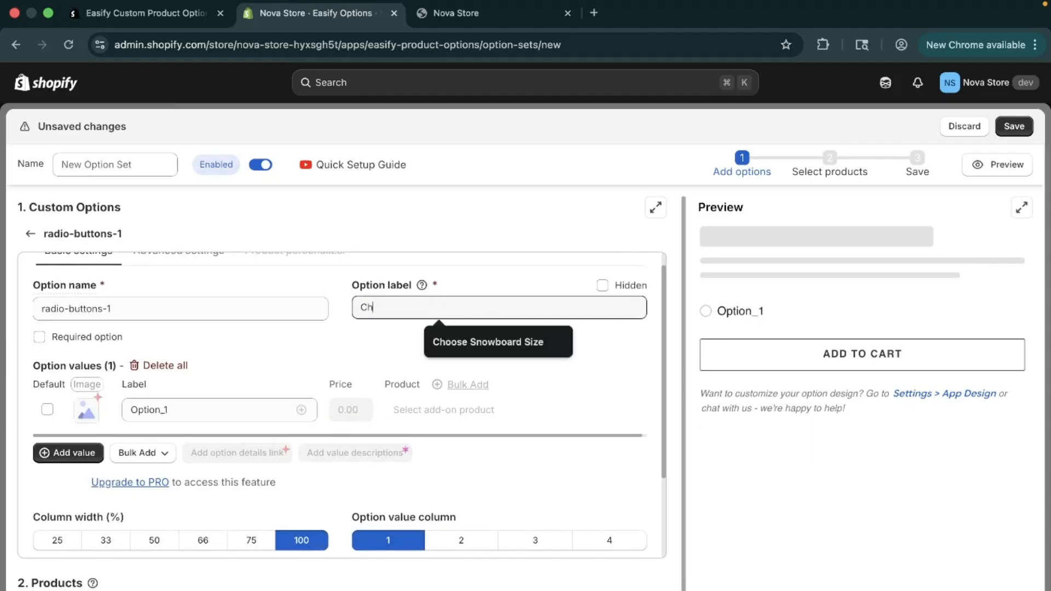
pyautogui.click(511, 351)
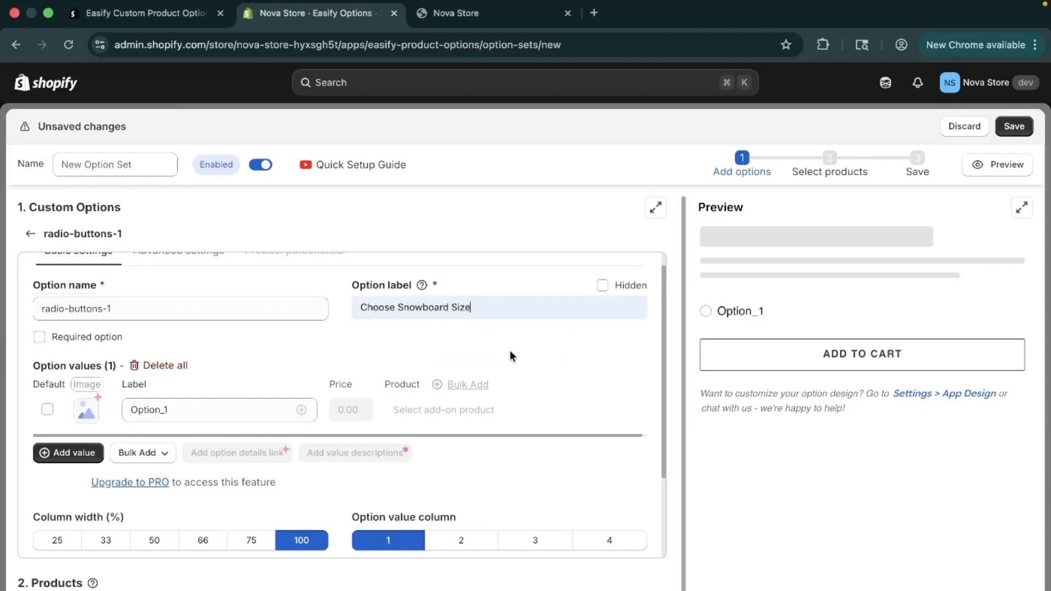
# Step: Make the snowboard size option required
pyautogui.scroll(-1, 244, 346)
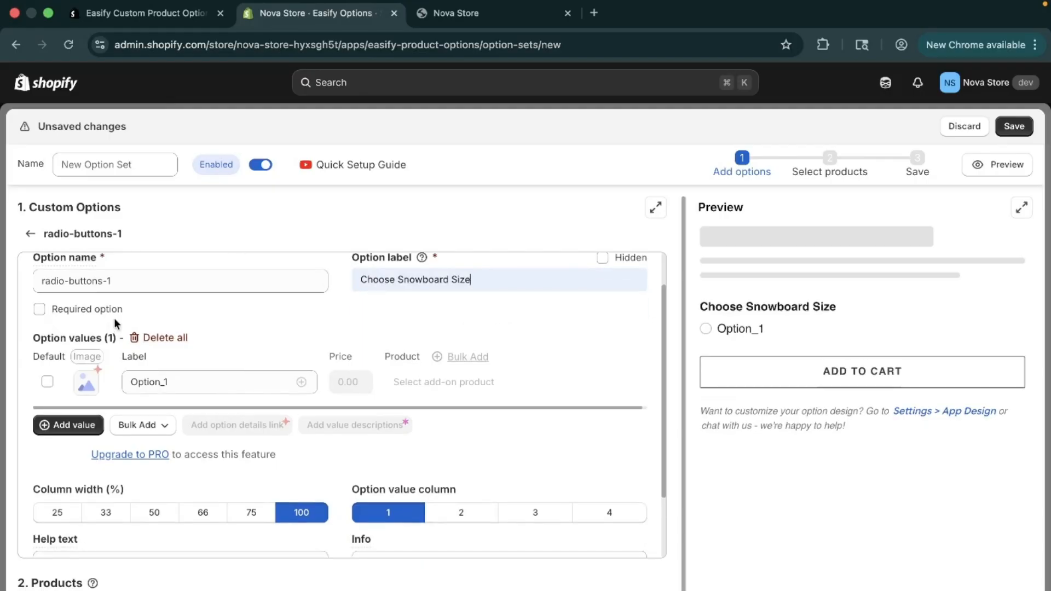
pyautogui.click(88, 321)
pyautogui.click(88, 321)
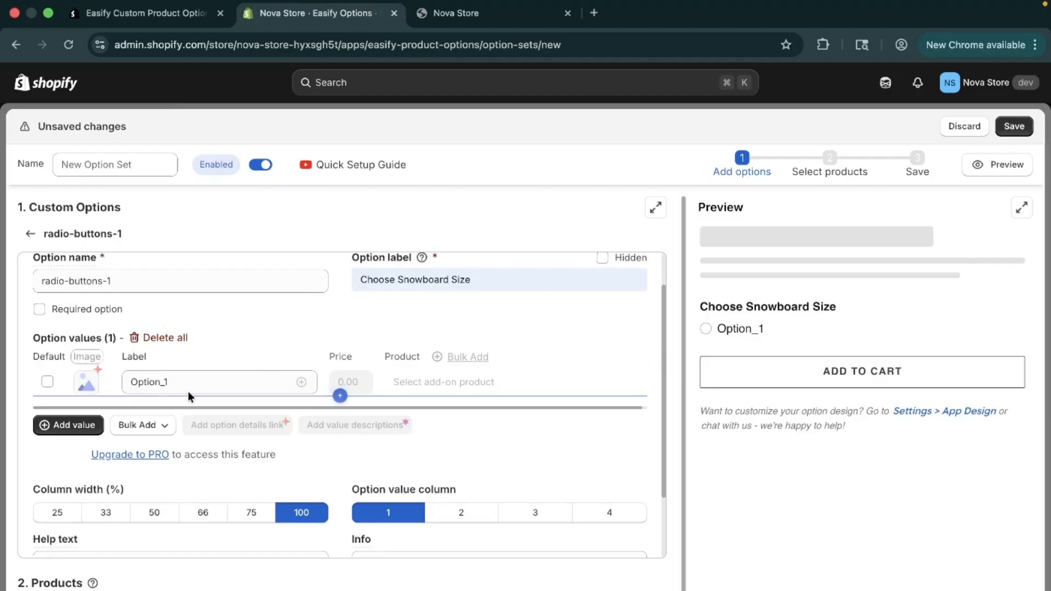
pyautogui.click(40, 310)
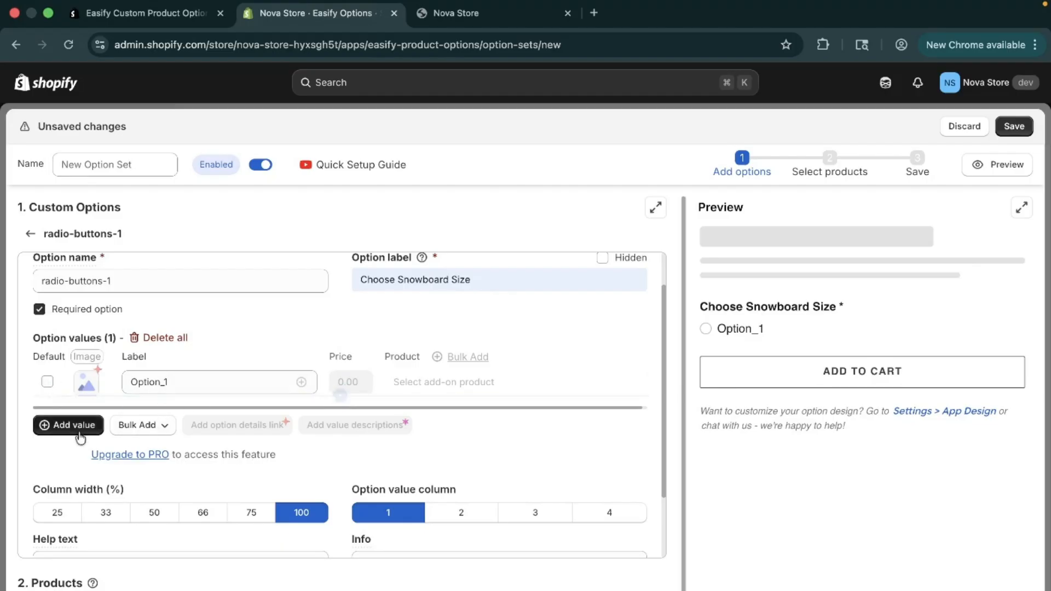
# Step: Label the first option value "Small (150 cm)"
pyautogui.moveTo(205, 383); pyautogui.dragTo(82, 380)
pyautogui.press('BackSpace')
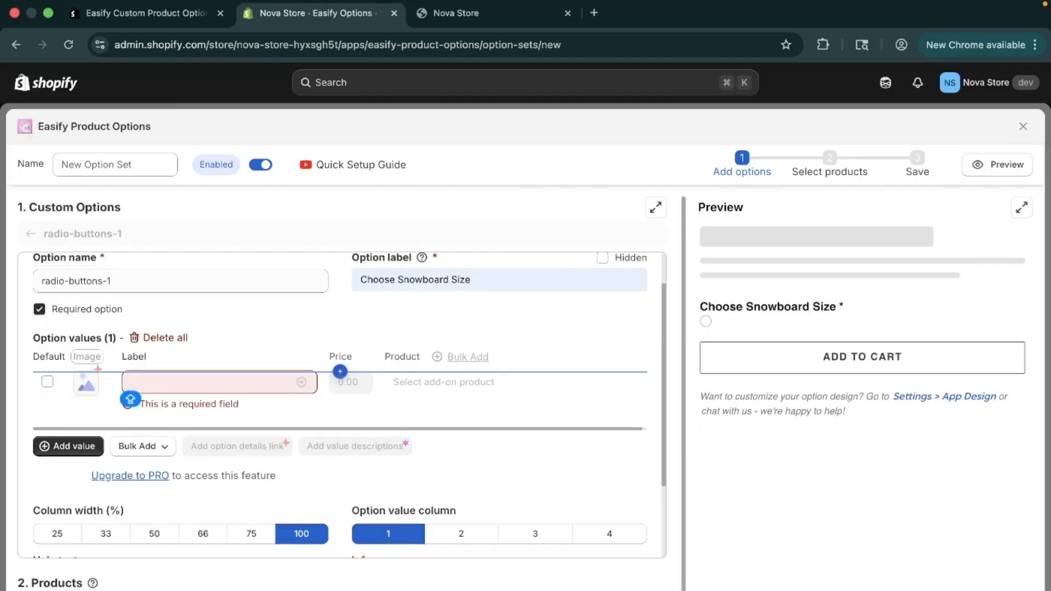
pyautogui.write('S')
pyautogui.click(272, 430)
# Step: Add a second option value labelled "Medium (155 cm)"
pyautogui.click(75, 425)
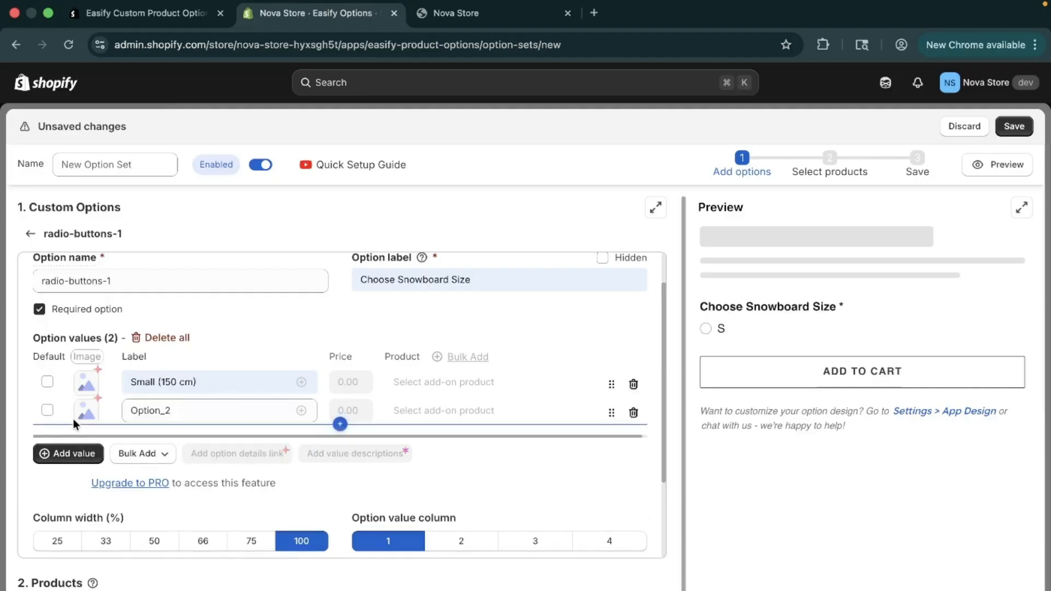
pyautogui.moveTo(174, 411); pyautogui.dragTo(120, 409)
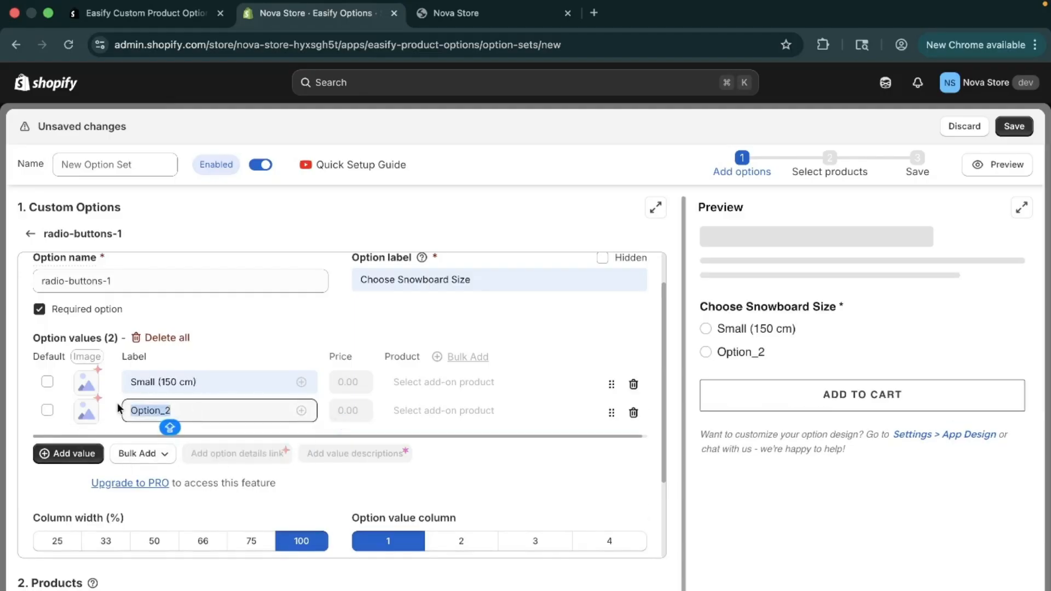
pyautogui.write('m')
pyautogui.click(234, 445)
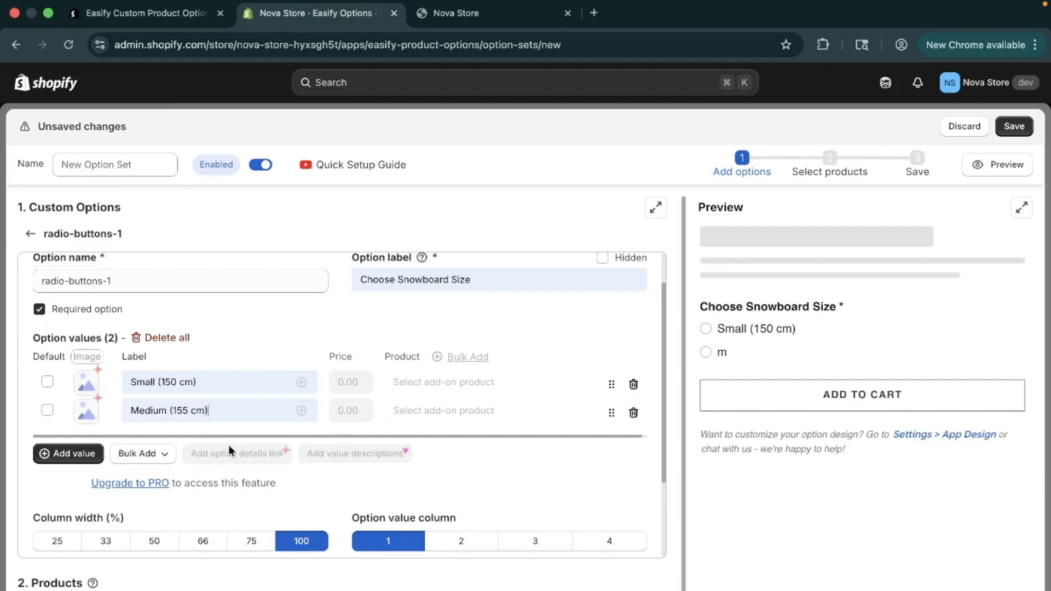
# Step: Add a third option value labelled "Large (160 cm)"
pyautogui.click(68, 454)
pyautogui.moveTo(208, 438); pyautogui.dragTo(84, 434)
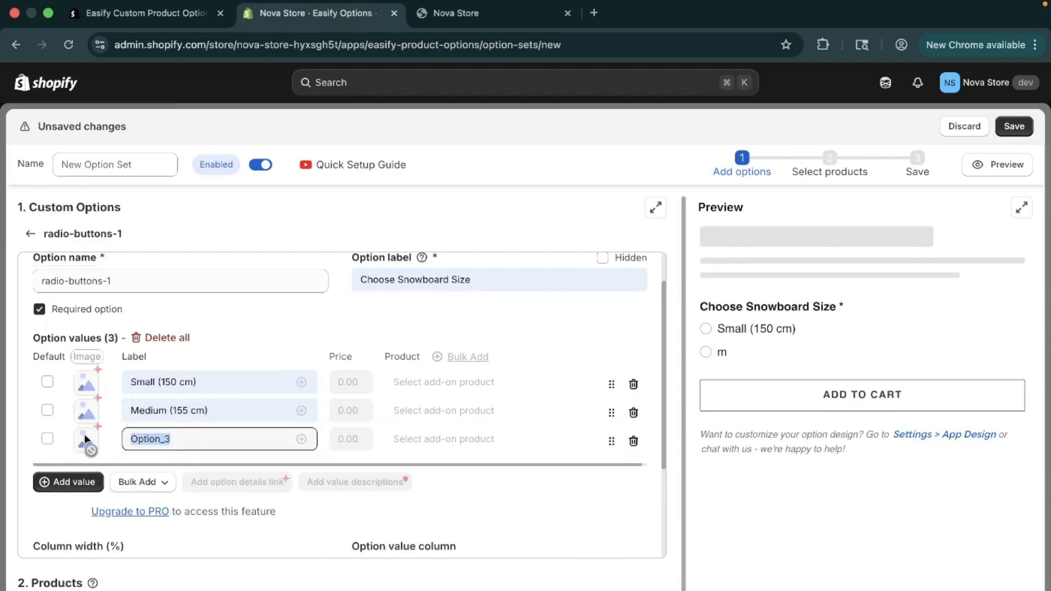
pyautogui.write('L')
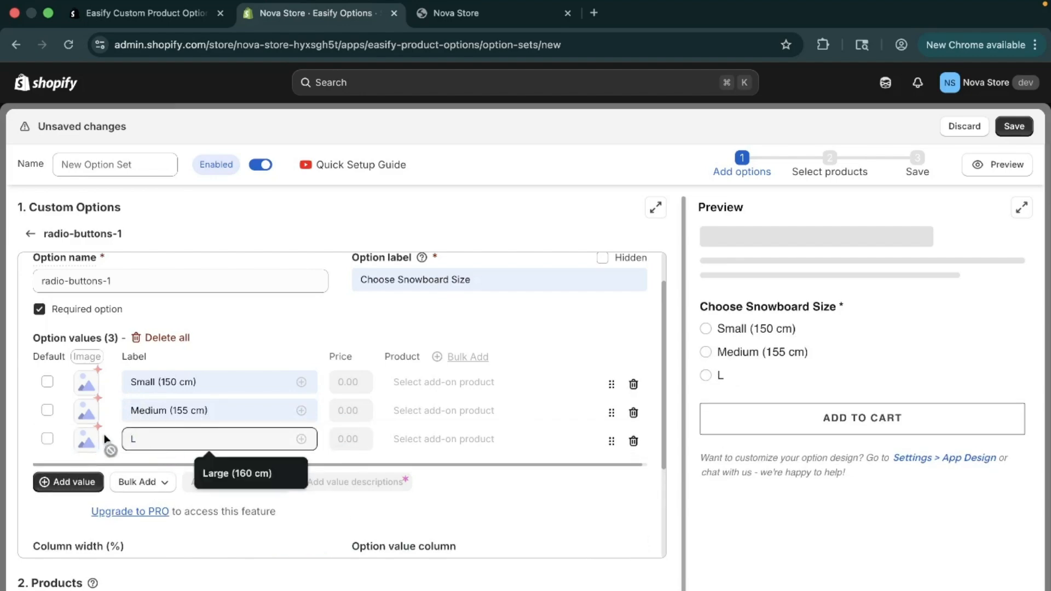
pyautogui.click(232, 472)
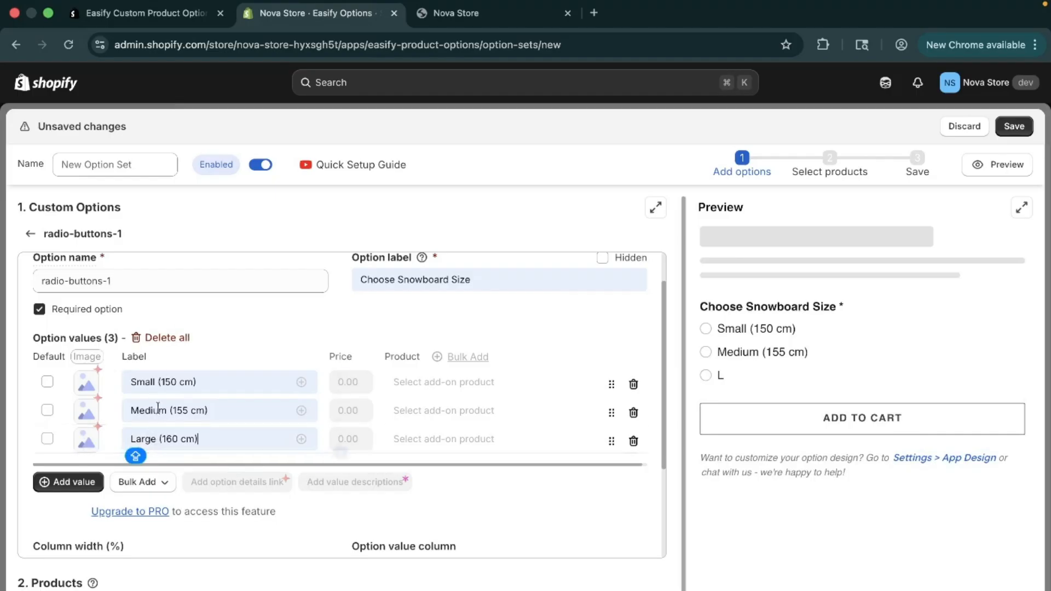
# Step: Try the different sizes as the preselected value and settle on Small (150 cm) as the default
pyautogui.click(48, 383)
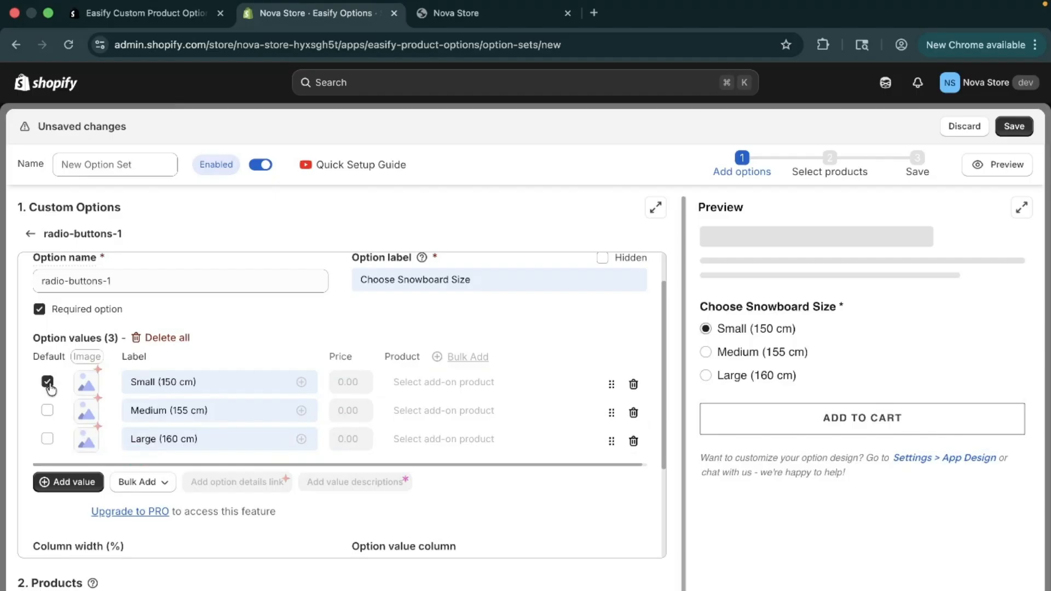
pyautogui.click(47, 411)
pyautogui.click(47, 439)
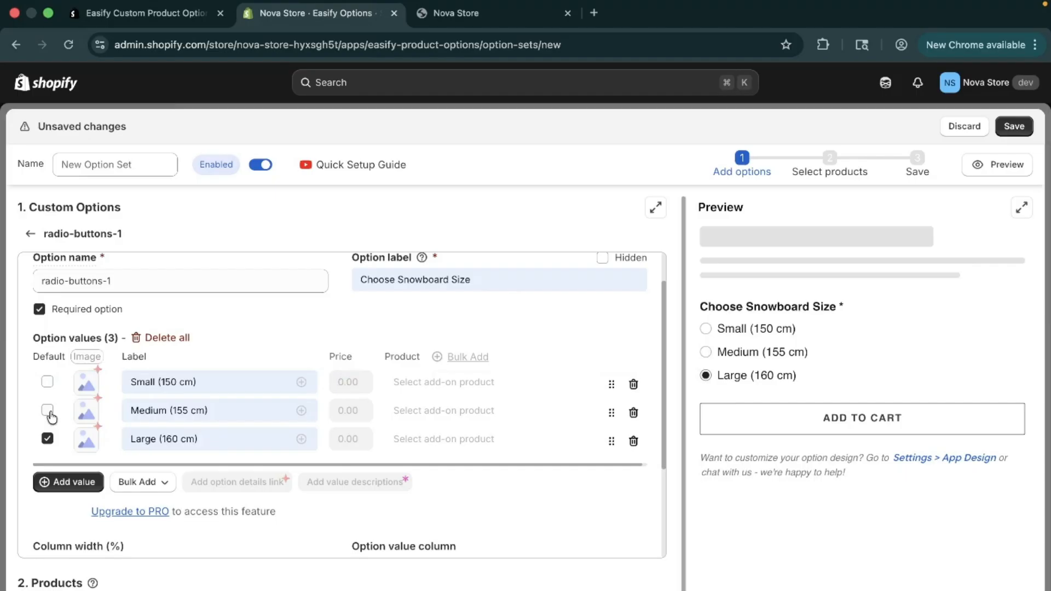
pyautogui.click(48, 383)
pyautogui.click(48, 410)
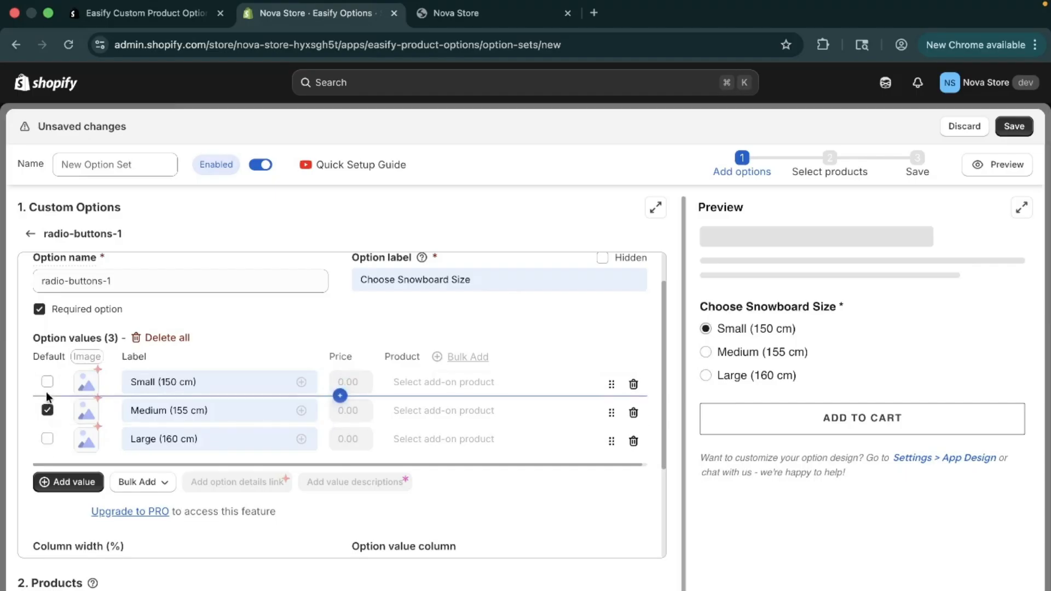
pyautogui.click(48, 383)
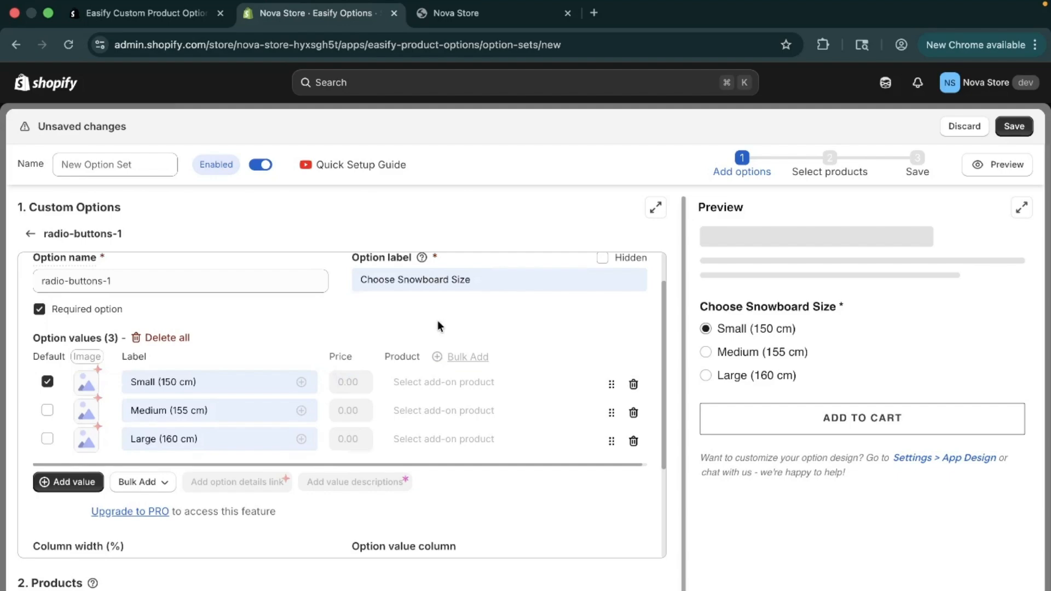
# Step: Try column widths of 25, 33, 50, 66 and 75% for the size option and restore 100%
pyautogui.scroll(-4, 361, 360)
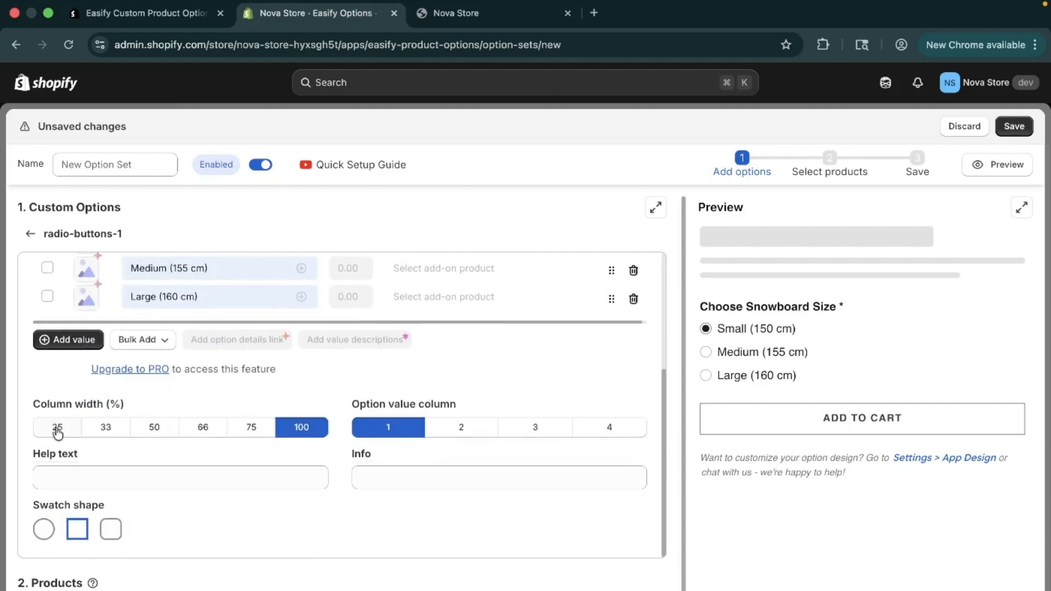
pyautogui.click(58, 430)
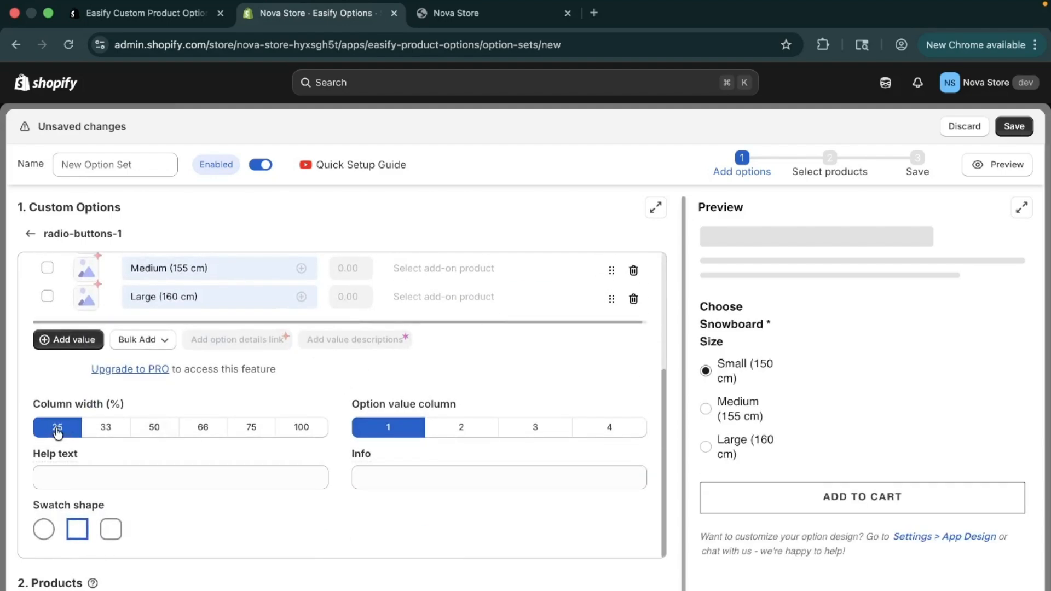
pyautogui.click(107, 428)
pyautogui.click(174, 432)
pyautogui.click(206, 433)
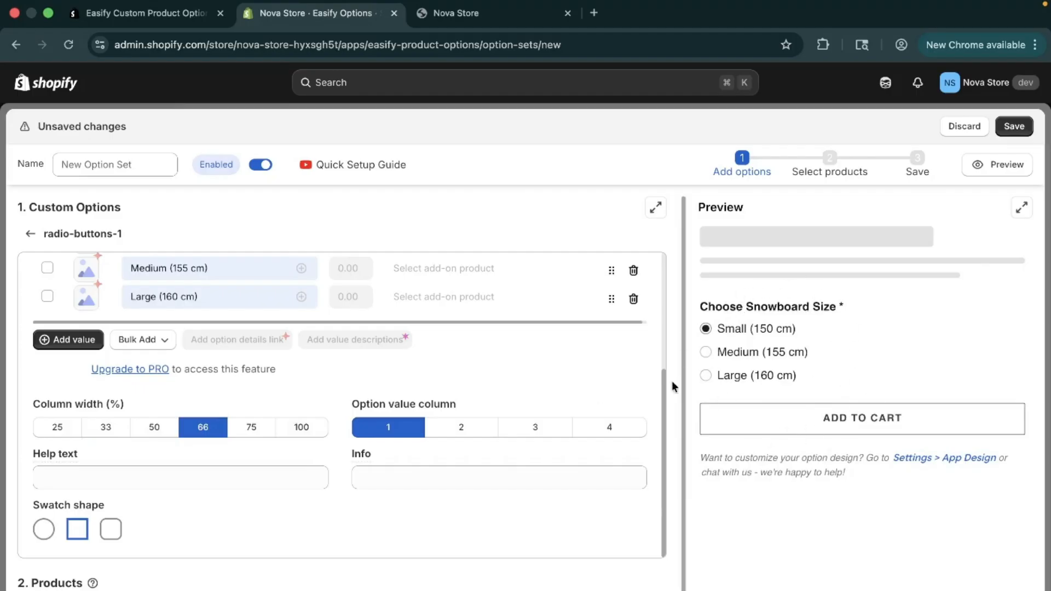
pyautogui.click(253, 432)
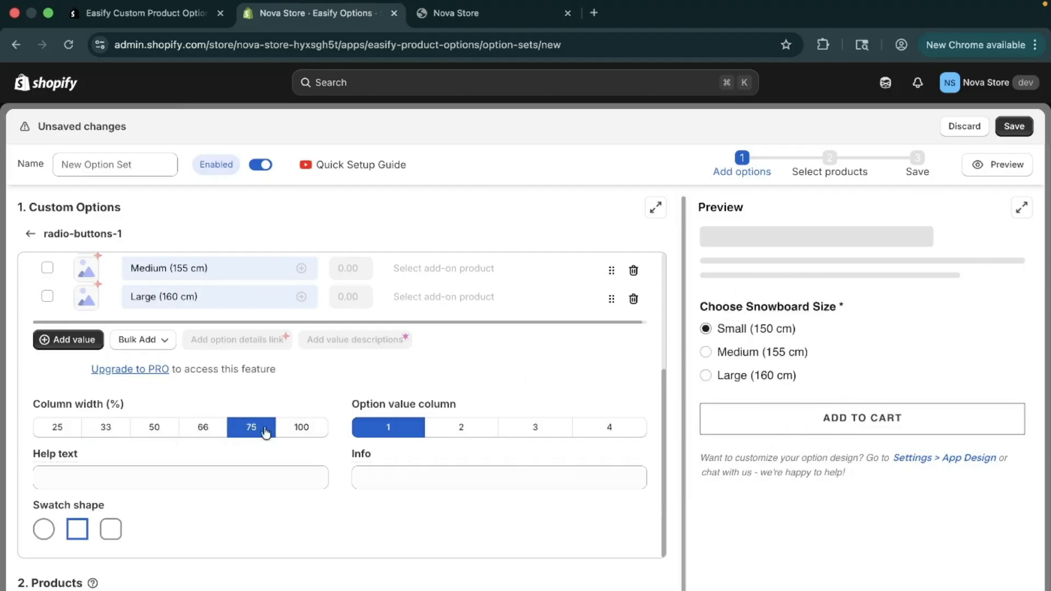
pyautogui.click(311, 436)
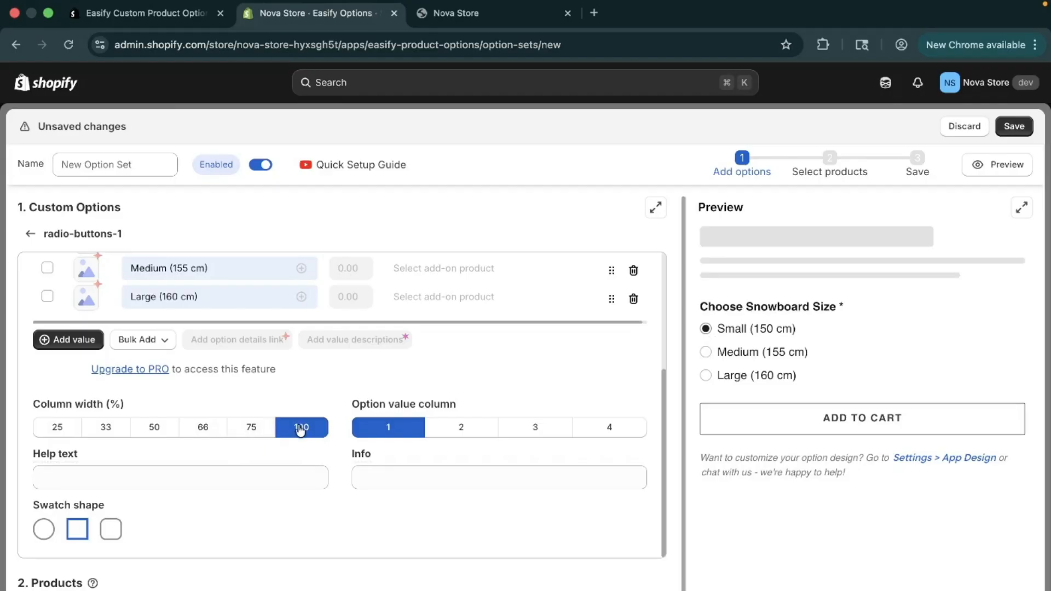
# Step: Try two and three option value columns for the size option and restore one column
pyautogui.click(457, 428)
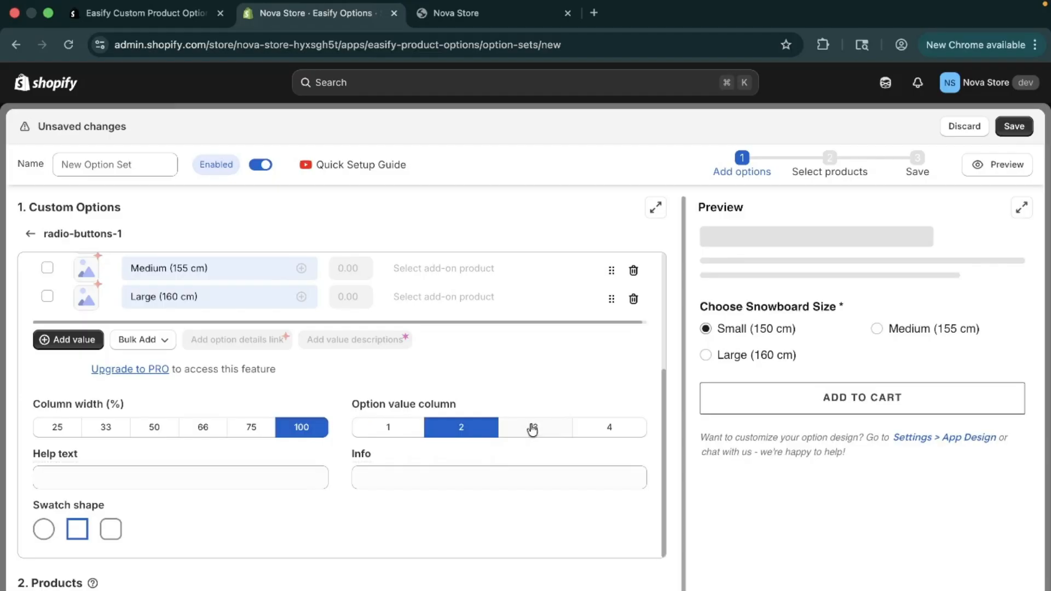
pyautogui.click(532, 429)
pyautogui.click(471, 431)
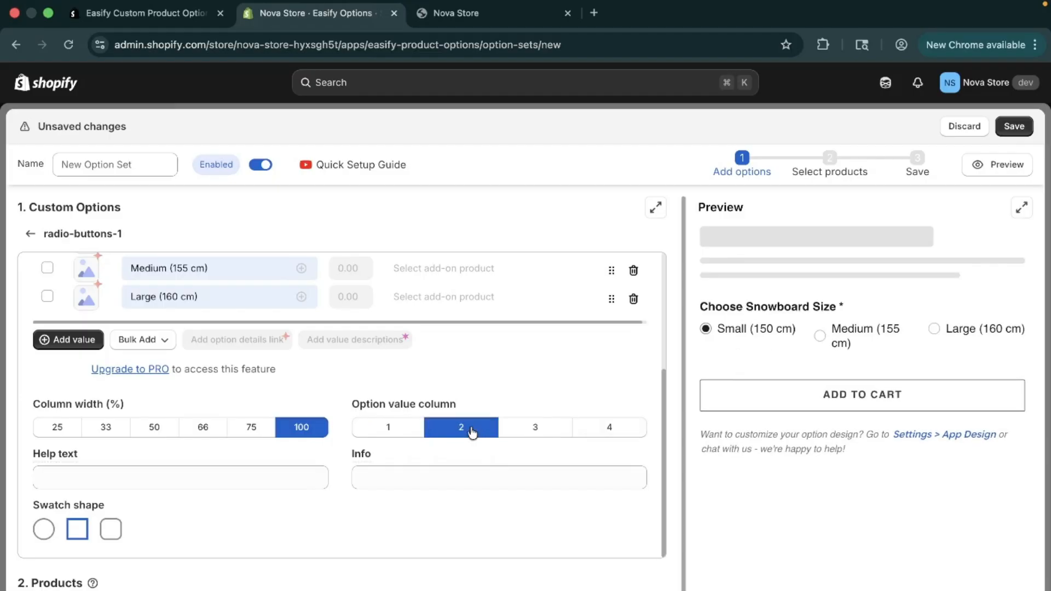
pyautogui.click(402, 432)
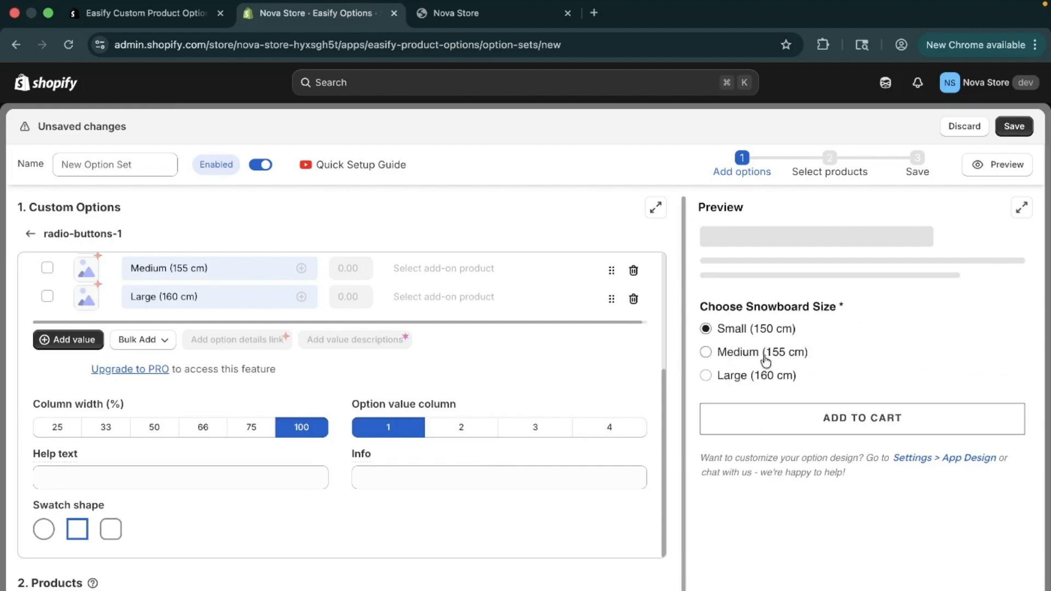
# Step: Set the size option's help text to "Select the size that suits your height"
pyautogui.scroll(-1, 531, 391)
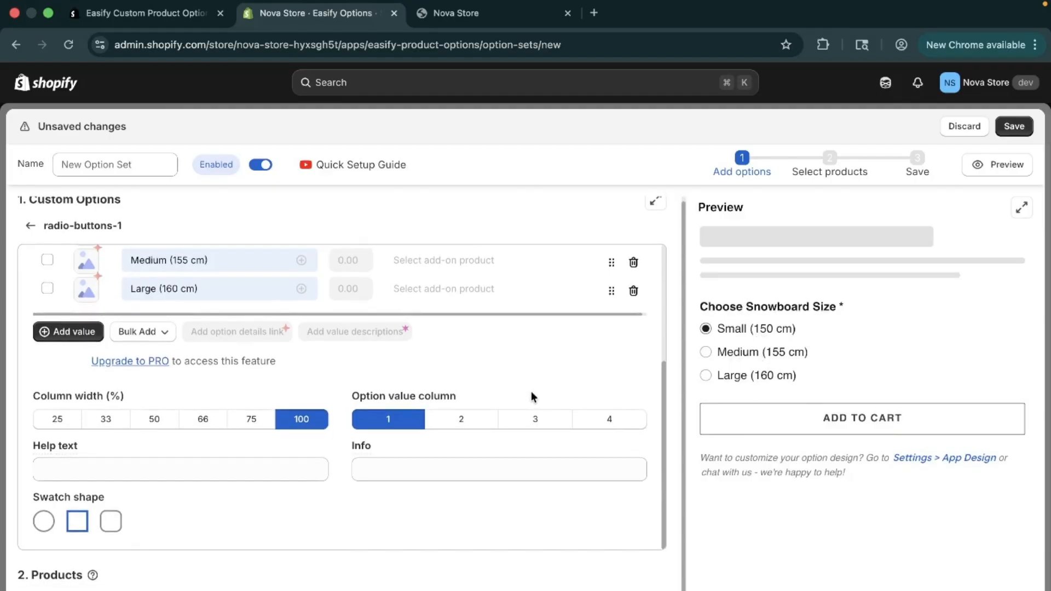
pyautogui.click(186, 473)
pyautogui.write('Select the size that suits your height')
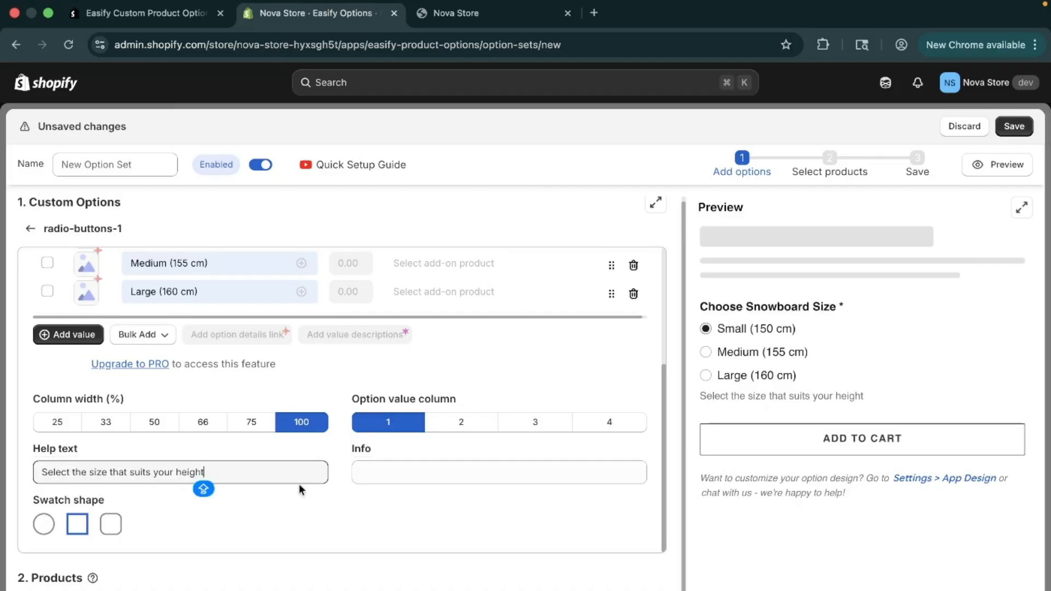
# Step: Set the size option's info text to "See The Size Guide if Unsure"
pyautogui.click(425, 473)
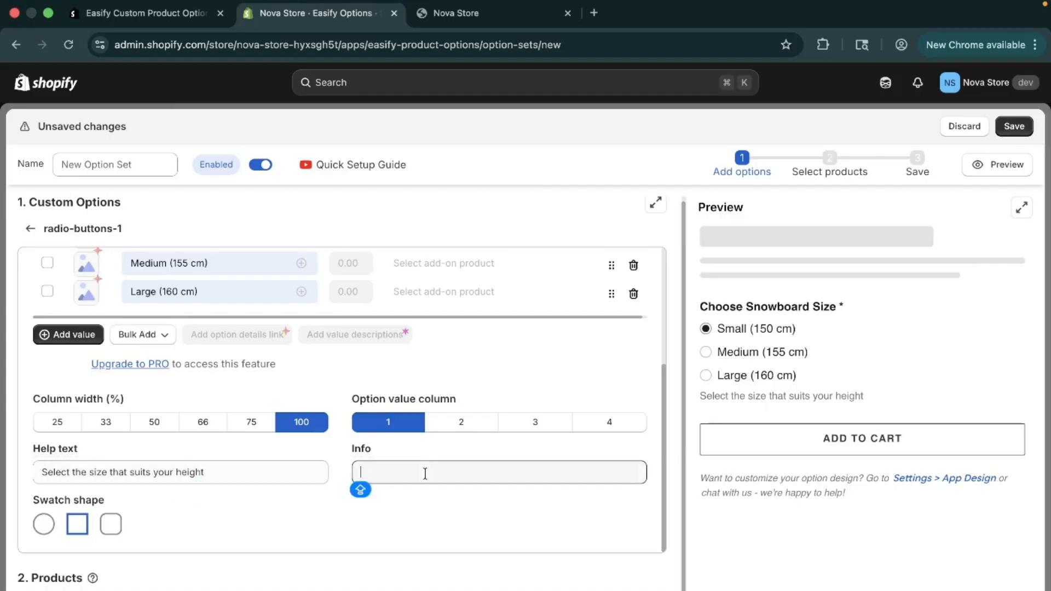
pyautogui.write('sE')
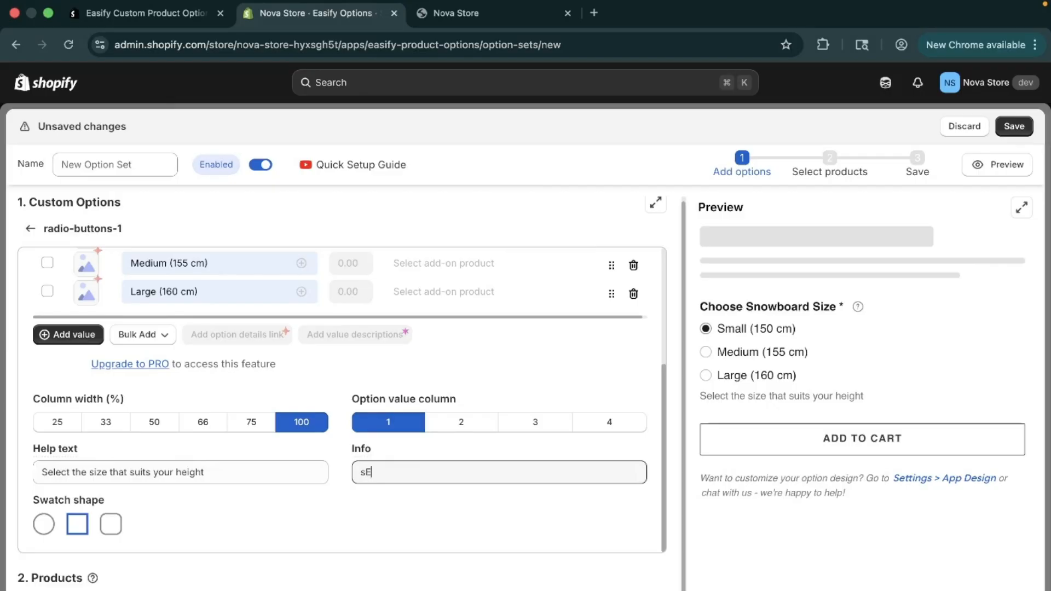
pyautogui.press('BackSpace')
pyautogui.press('BackSpace')
pyautogui.write('See The SSize Guide')
pyautogui.click(405, 472)
pyautogui.press('BackSpace')
pyautogui.write('if')
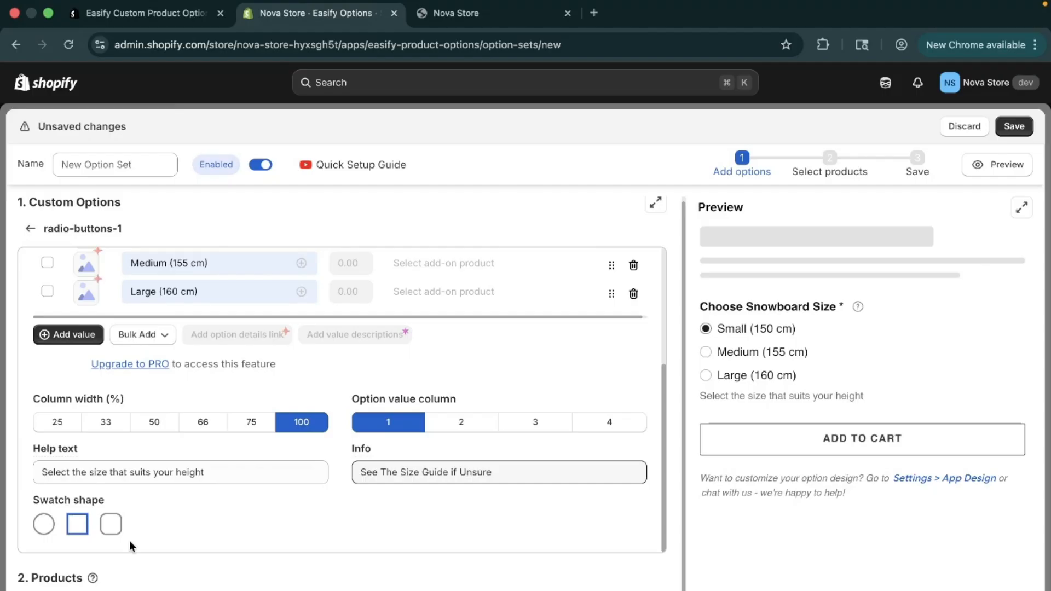
pyautogui.click(66, 588)
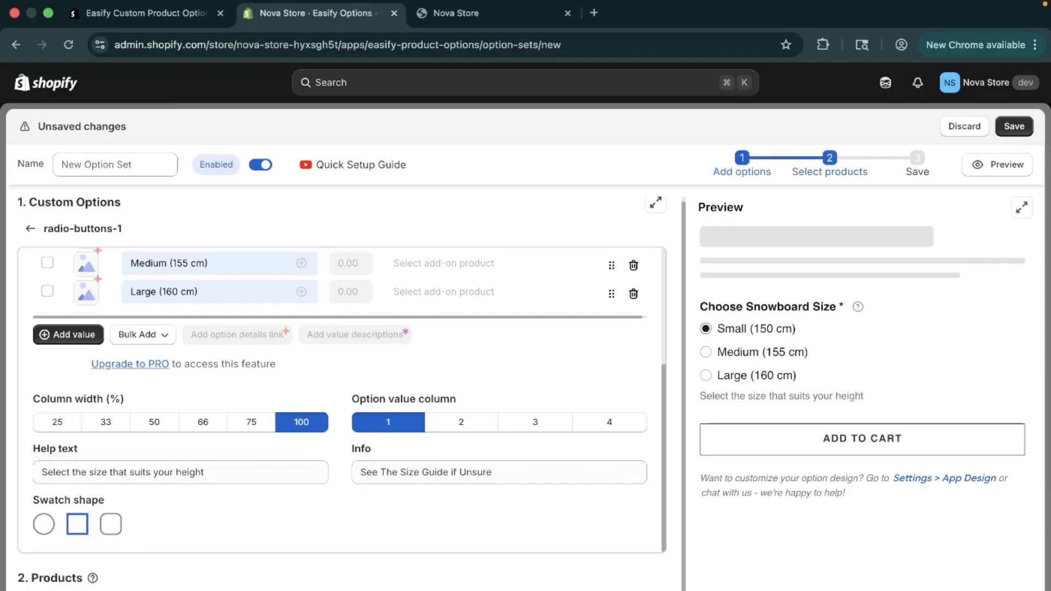
# Step: In manual product selection, mark The 3p Fulfilled, Archived, Collection (Hydrogen, Liquid and Oxygen) and Compare at Price snowboards
pyautogui.scroll(-1, 342, 393)
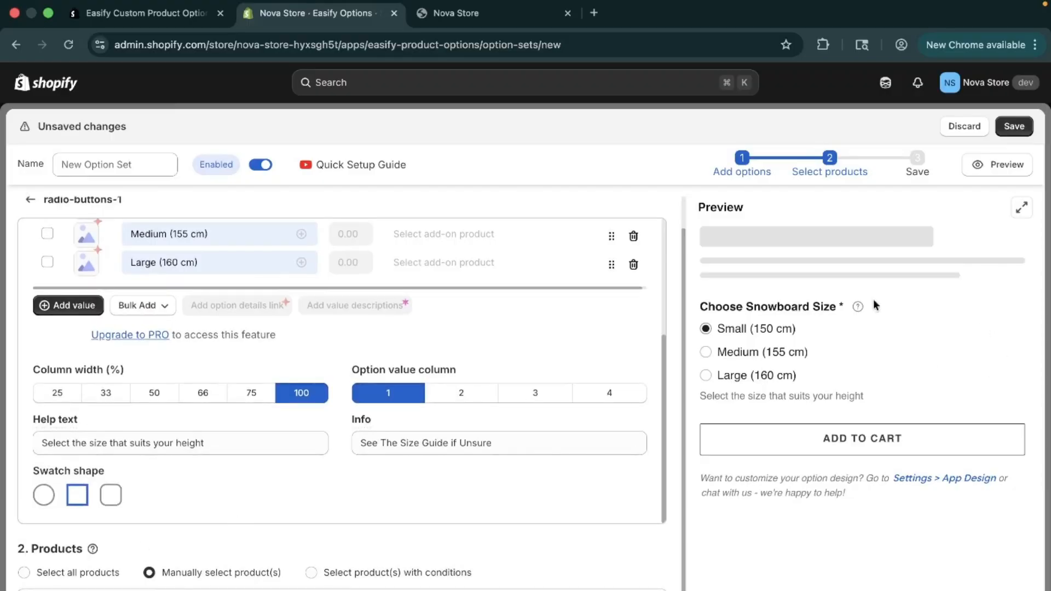
pyautogui.click(145, 590)
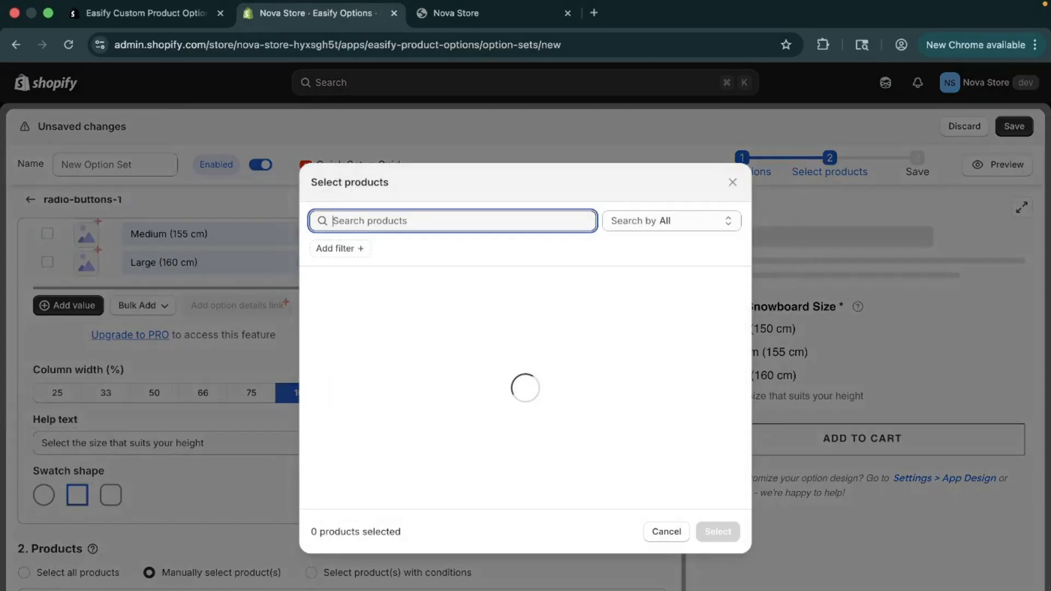
pyautogui.scroll(-1, 534, 422)
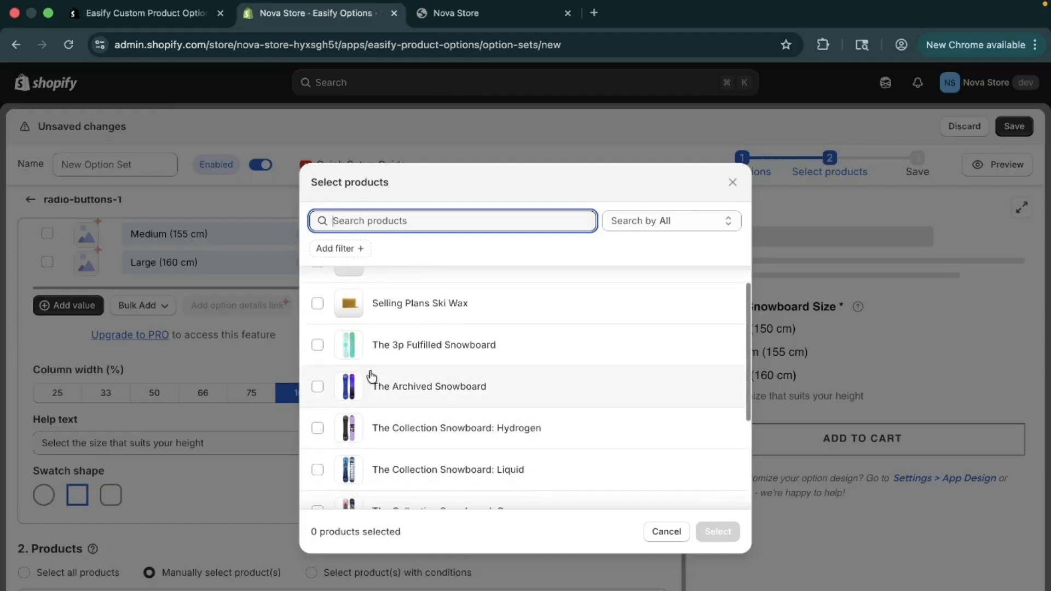
pyautogui.click(319, 347)
pyautogui.click(319, 390)
pyautogui.click(318, 426)
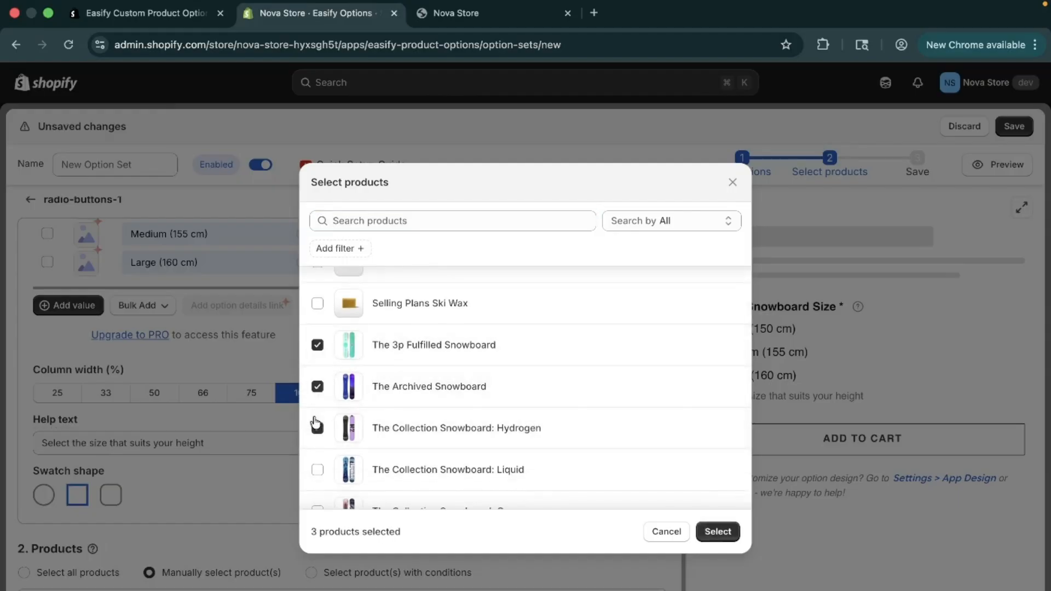
pyautogui.scroll(-3, 317, 423)
pyautogui.click(321, 322)
pyautogui.click(320, 364)
pyautogui.click(318, 404)
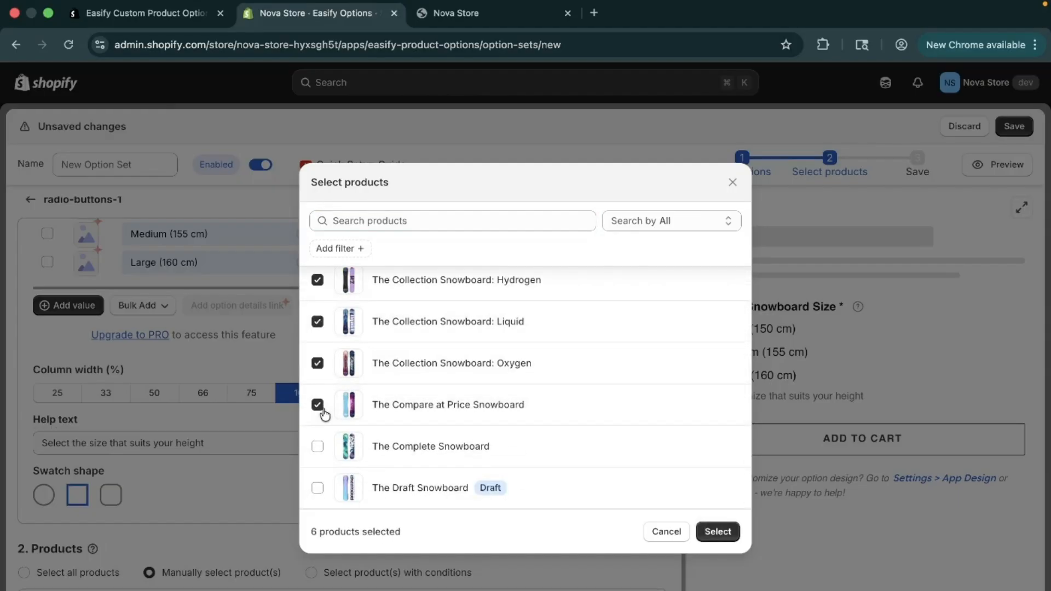
# Step: Add The Complete, Draft, Hidden and Inventory Not Tracked snowboards and further snowboards below them, and confirm the product selection
pyautogui.scroll(-2, 322, 390)
pyautogui.click(318, 337)
pyautogui.click(317, 378)
pyautogui.click(318, 422)
pyautogui.scroll(-3, 319, 424)
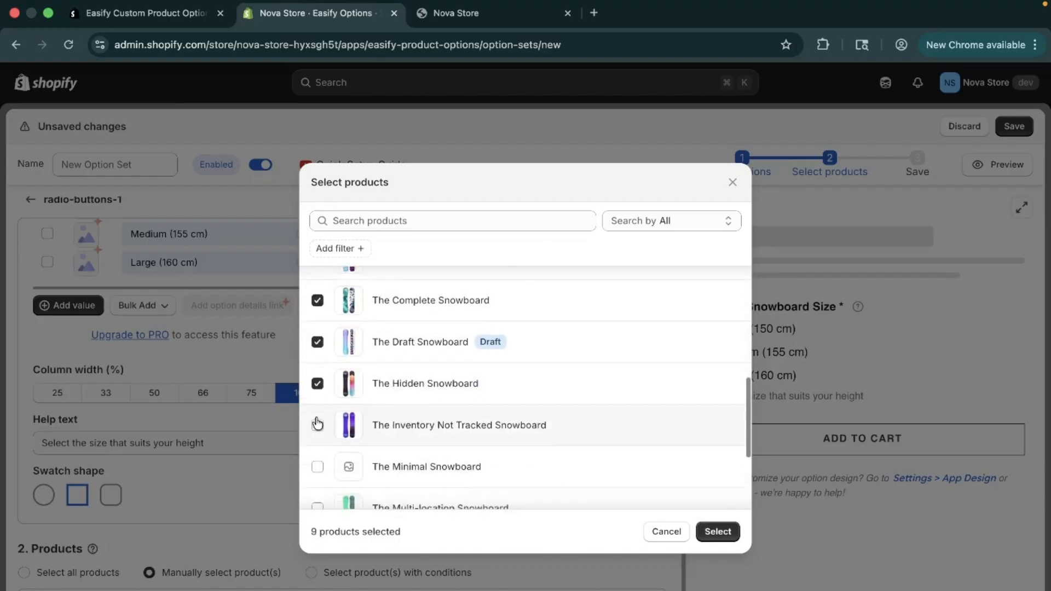
pyautogui.click(318, 361)
pyautogui.click(317, 444)
pyautogui.click(317, 487)
pyautogui.scroll(-2, 319, 489)
pyautogui.click(317, 446)
pyautogui.click(318, 487)
pyautogui.click(718, 532)
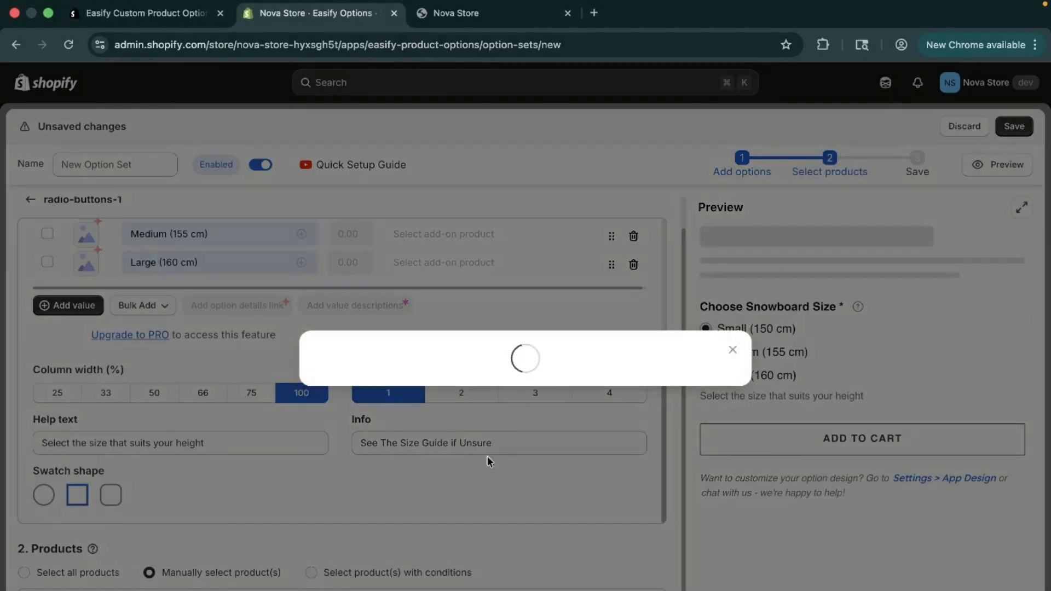
# Step: Try assigning products by conditions, look through the available condition criteria, and return to manual product selection
pyautogui.scroll(-6, 468, 475)
pyautogui.scroll(3, 383, 397)
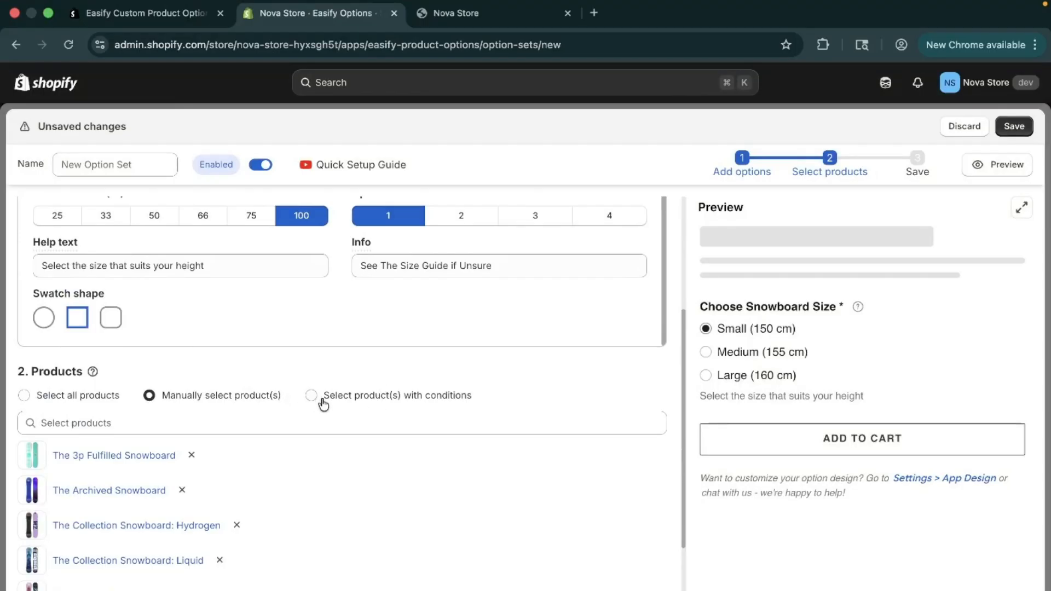
pyautogui.click(418, 406)
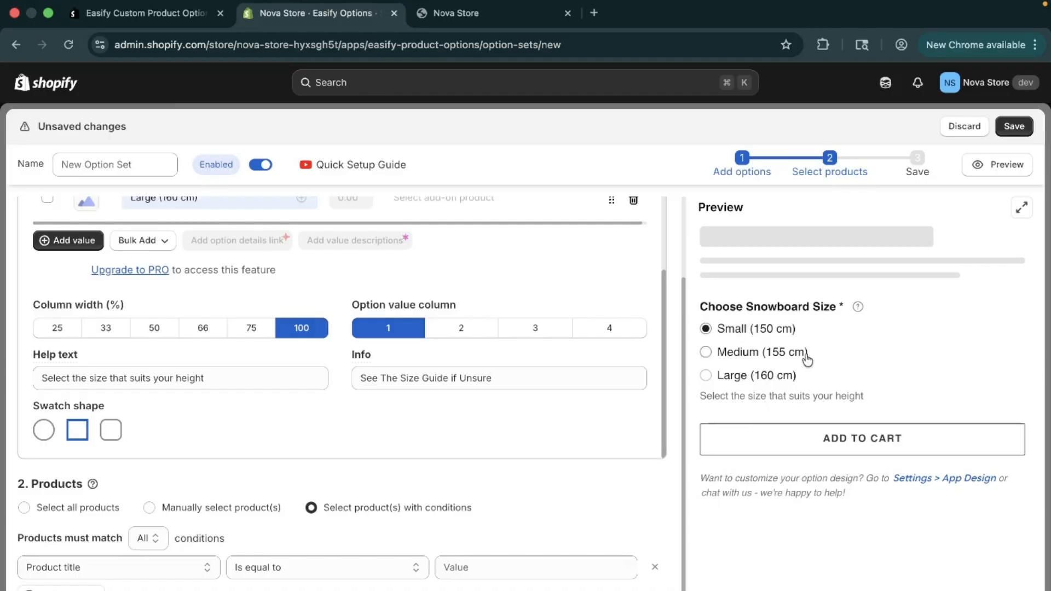
pyautogui.click(169, 569)
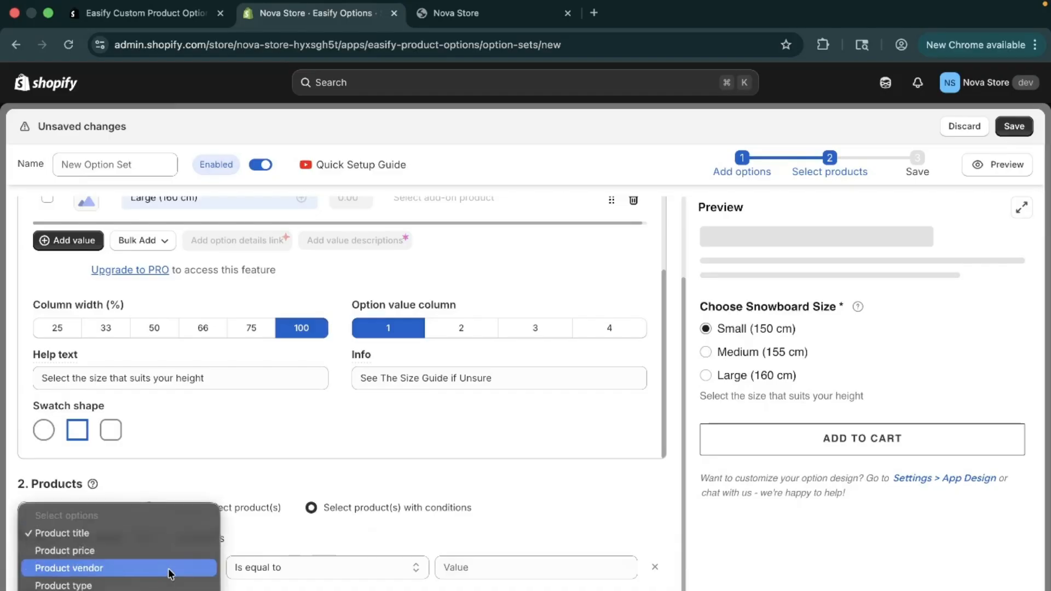
pyautogui.press('Escape')
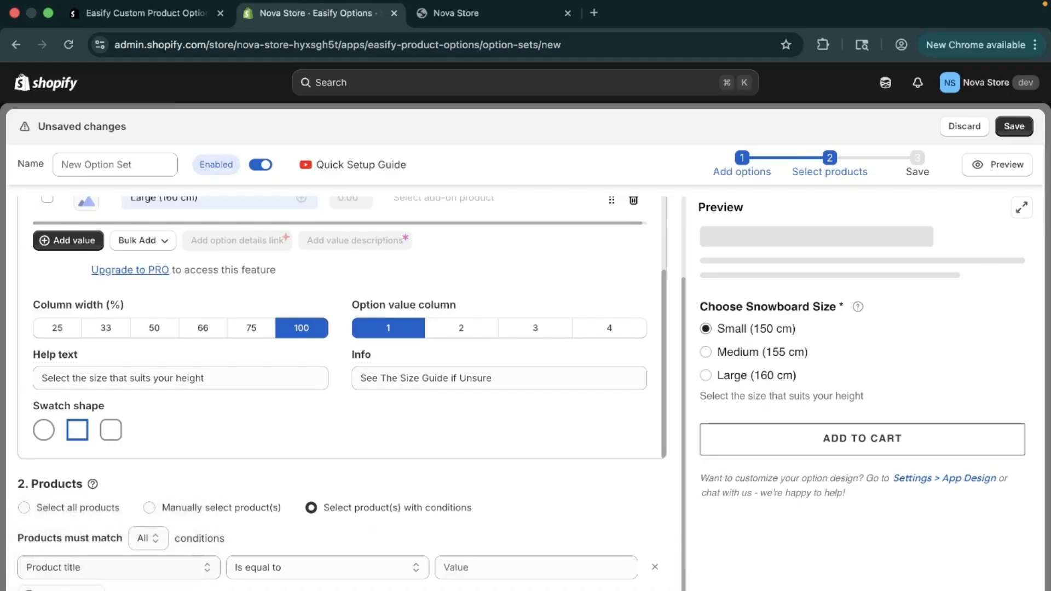
pyautogui.click(240, 507)
# Step: Review the assigned product list and the size option's advanced and basic settings
pyautogui.scroll(-4, 242, 509)
pyautogui.scroll(-2, 242, 509)
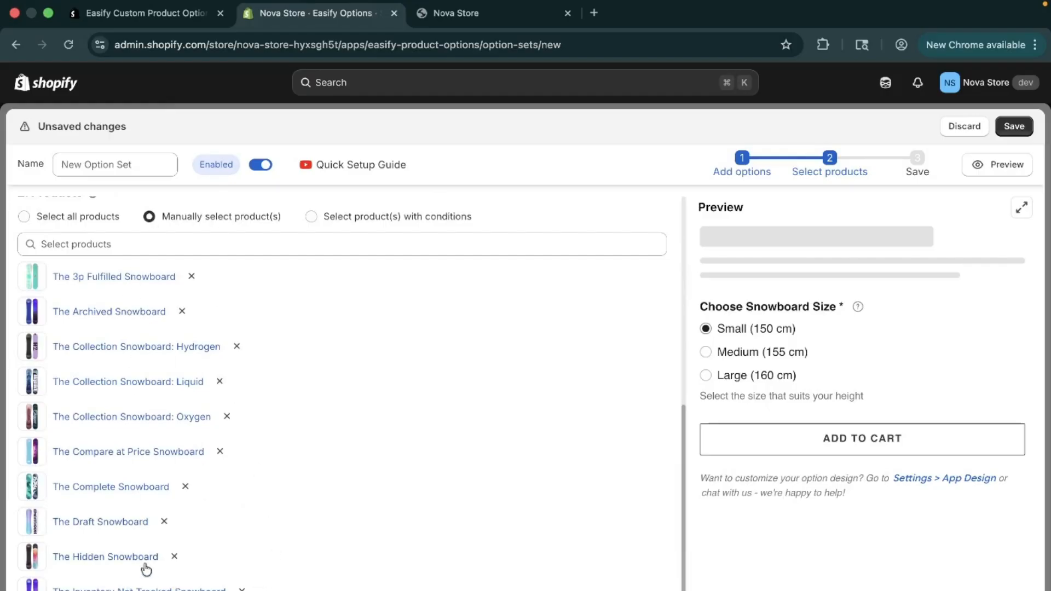
pyautogui.scroll(5, 146, 570)
pyautogui.scroll(-5, 147, 569)
pyautogui.scroll(-2, 31, 581)
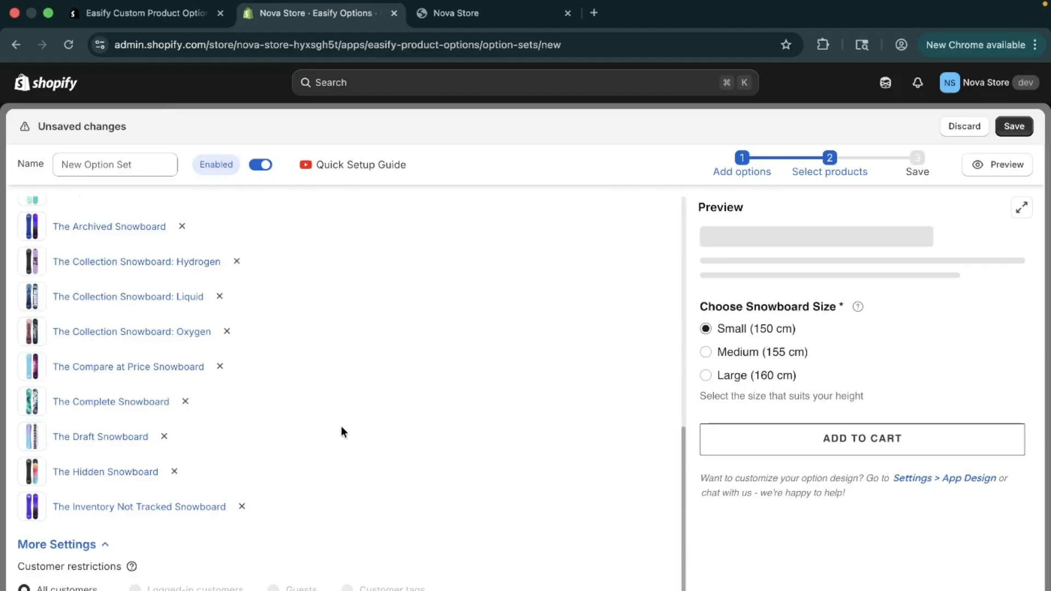
pyautogui.scroll(10, 340, 432)
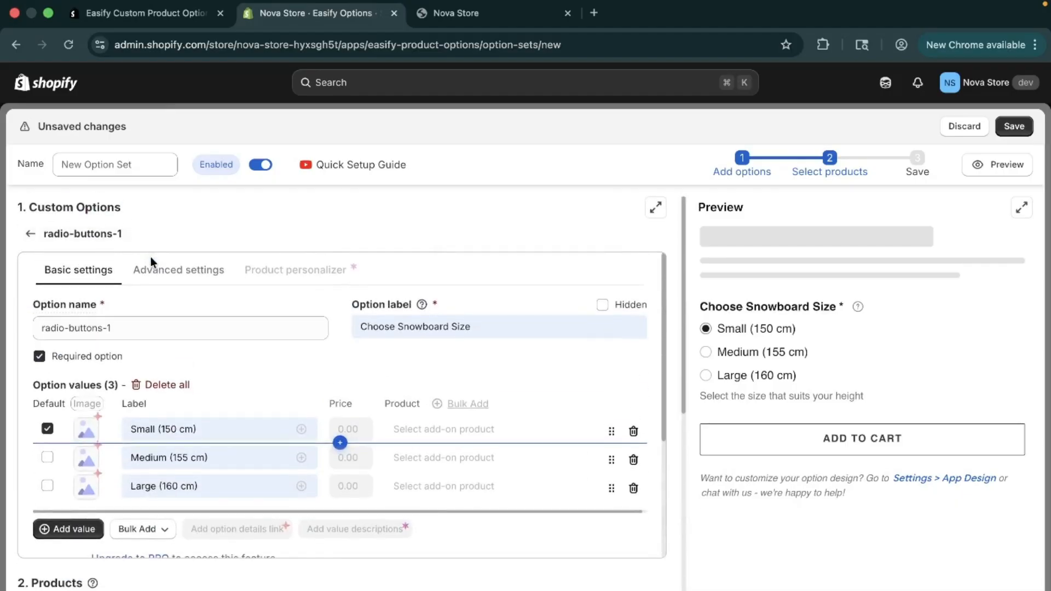
pyautogui.click(166, 270)
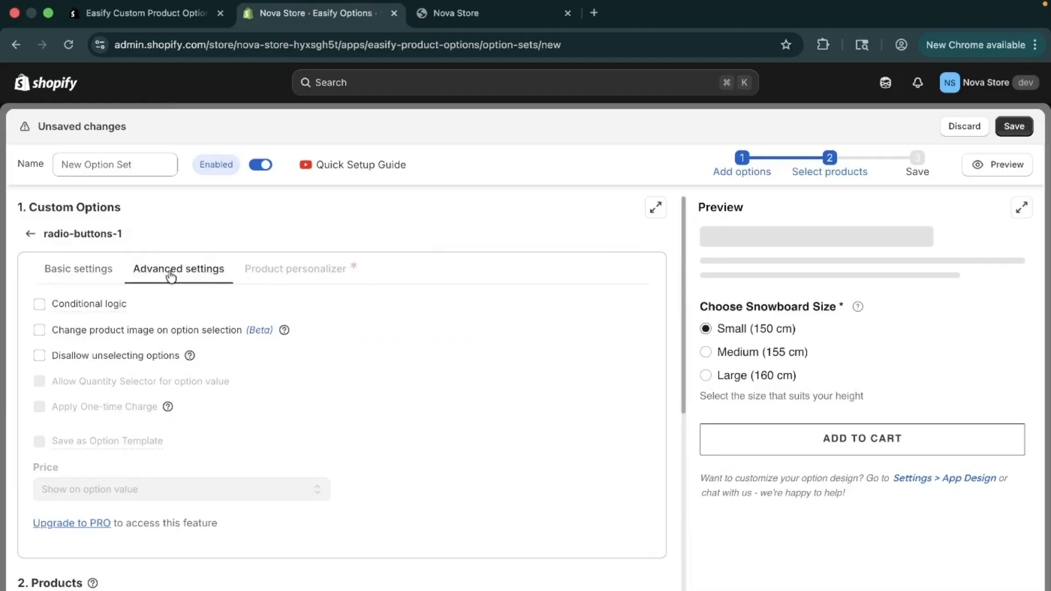
pyautogui.click(87, 271)
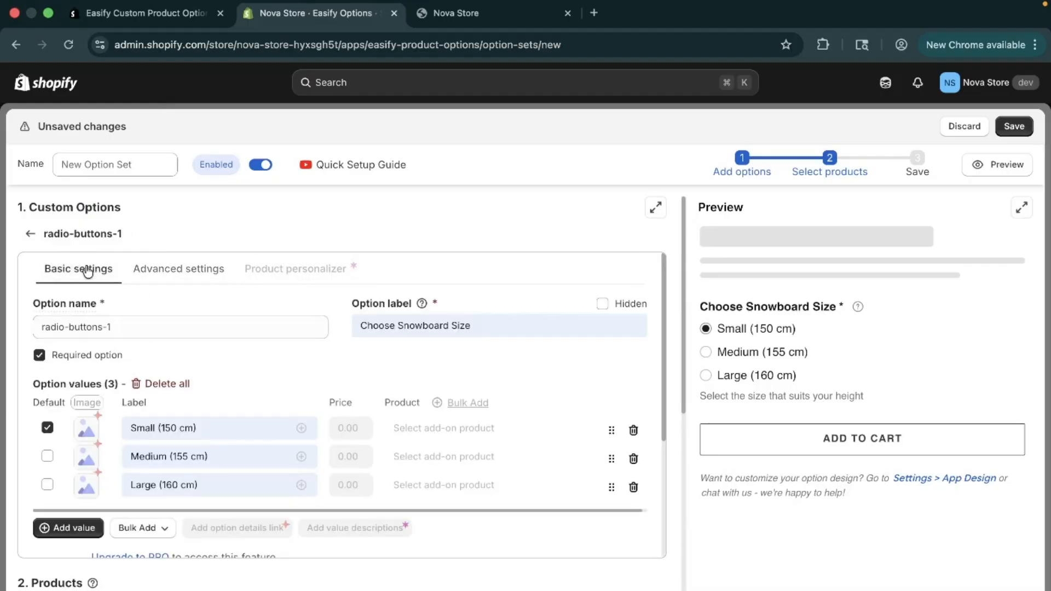
pyautogui.scroll(-4, 265, 357)
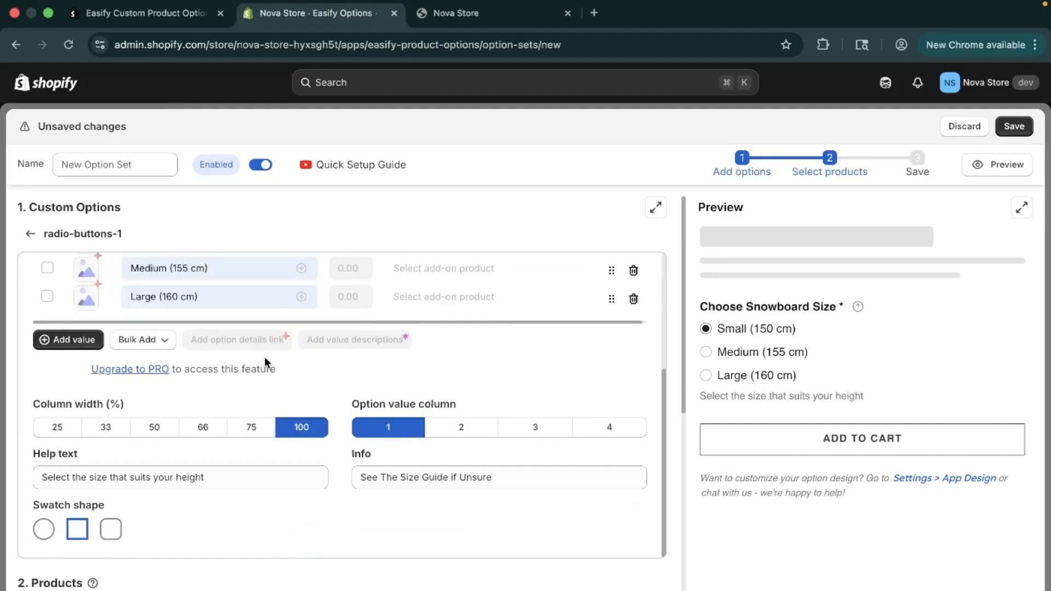
pyautogui.scroll(-8, 264, 357)
pyautogui.scroll(9, 264, 357)
# Step: Save the option set and open The Collection Snowboard: Liquid product page in the storefront
pyautogui.click(1022, 127)
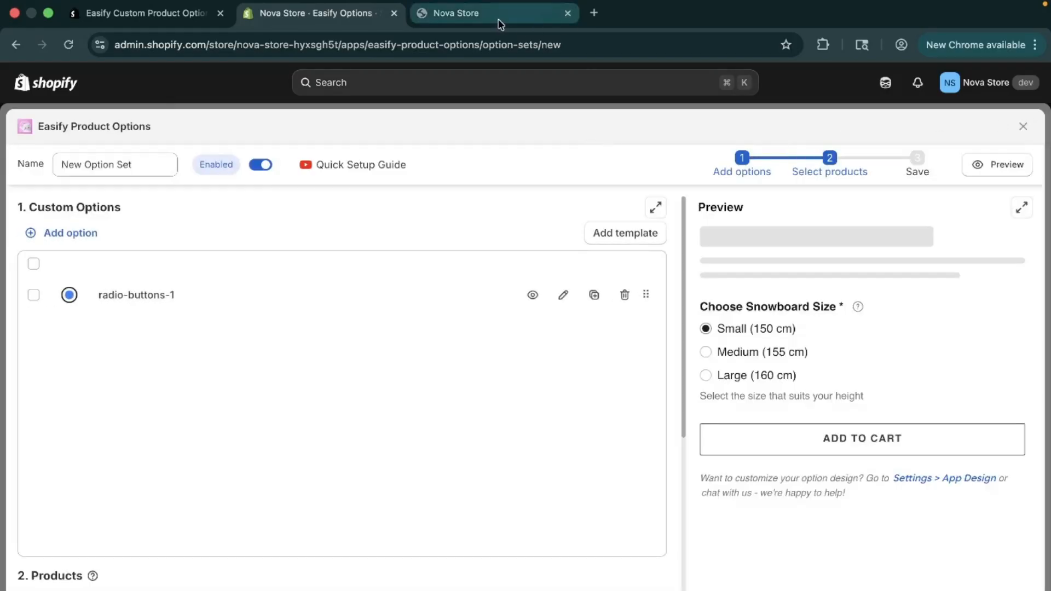
pyautogui.click(498, 17)
pyautogui.scroll(-5, 244, 370)
pyautogui.click(228, 425)
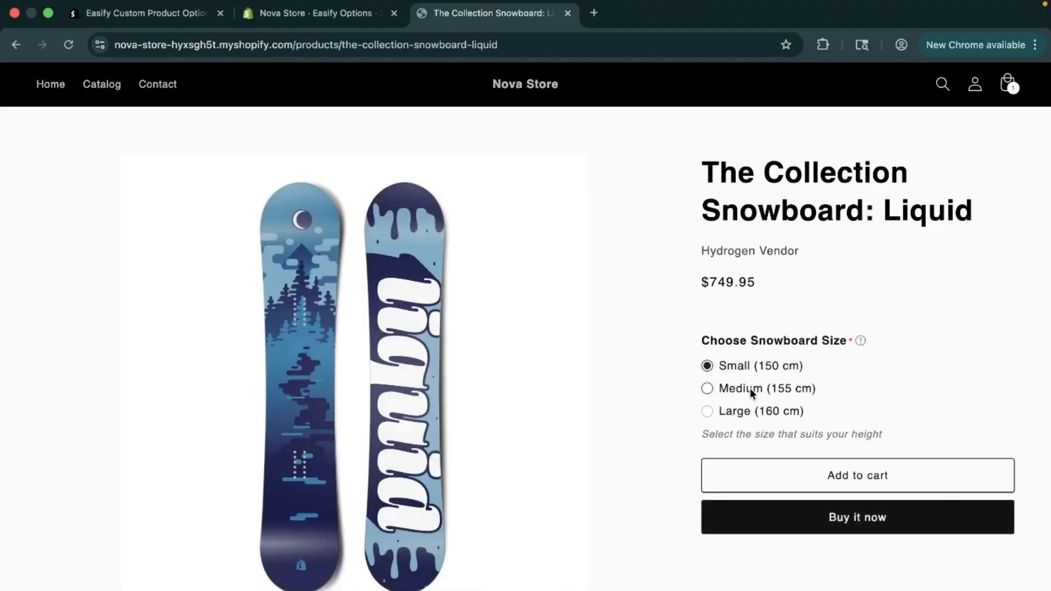
# Step: Examine the size option's label, values, info tooltip and help text on the product page
pyautogui.moveTo(688, 336); pyautogui.dragTo(856, 341)
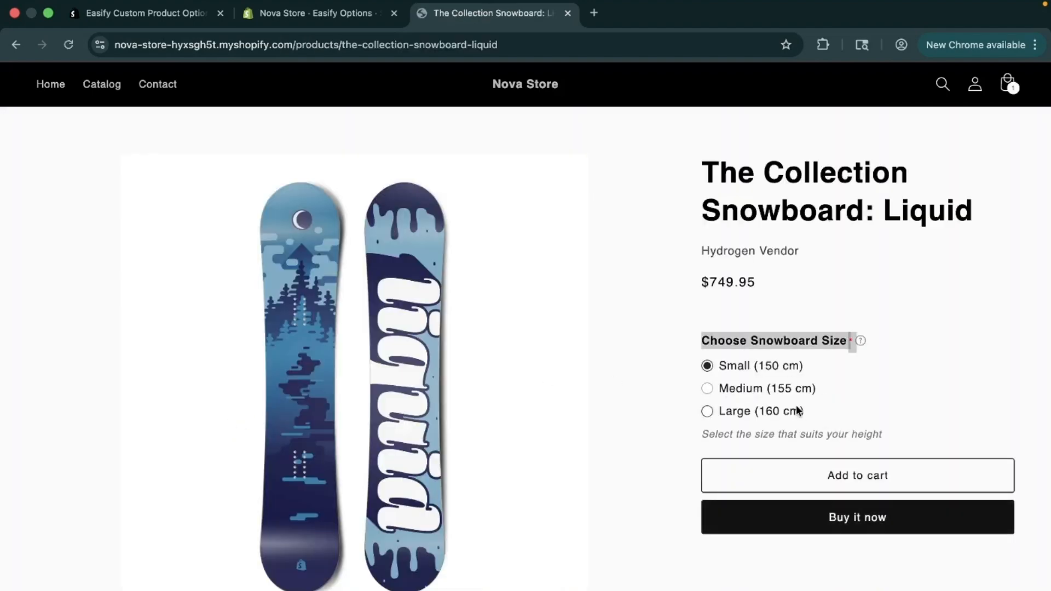
pyautogui.click(707, 346)
pyautogui.moveTo(695, 343); pyautogui.dragTo(788, 413)
pyautogui.click(830, 343)
pyautogui.moveTo(860, 343)
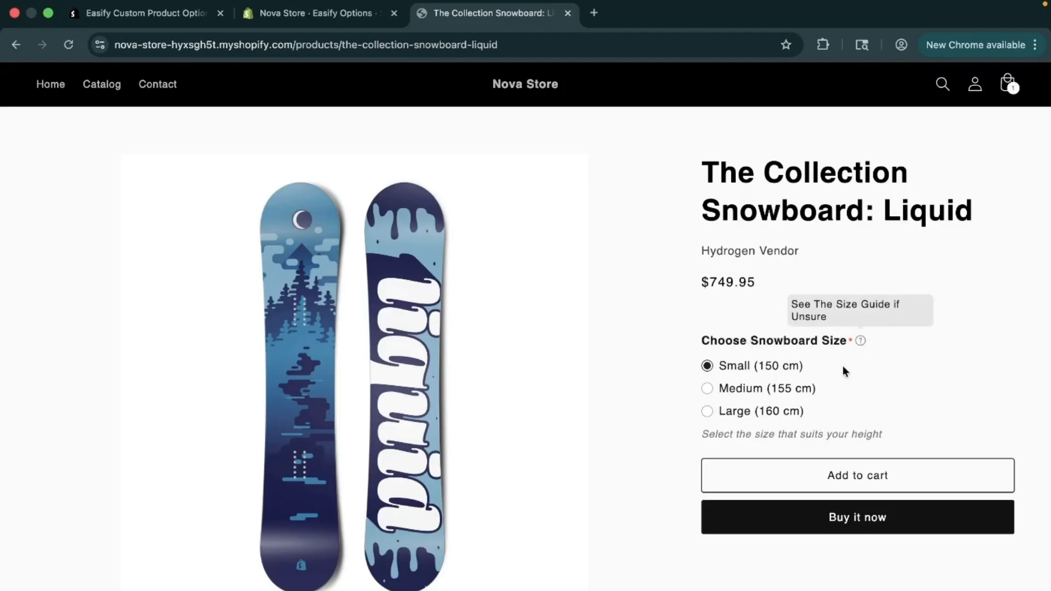
pyautogui.moveTo(689, 434); pyautogui.dragTo(928, 436)
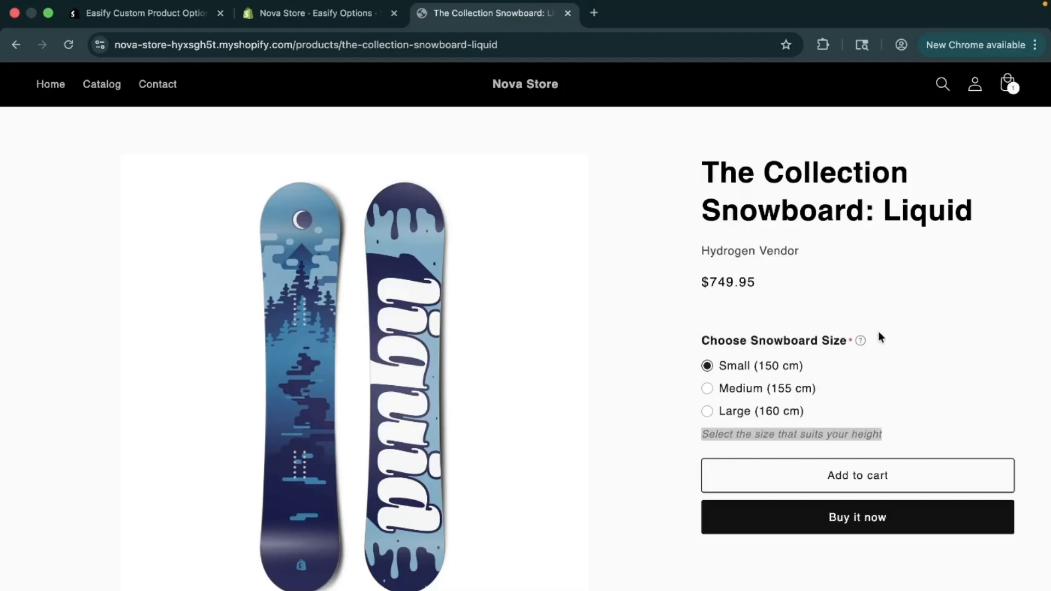
# Step: Test selecting and deselecting the snowboard sizes on the product page, ending with Medium (155 cm) selected
pyautogui.click(710, 389)
pyautogui.click(709, 366)
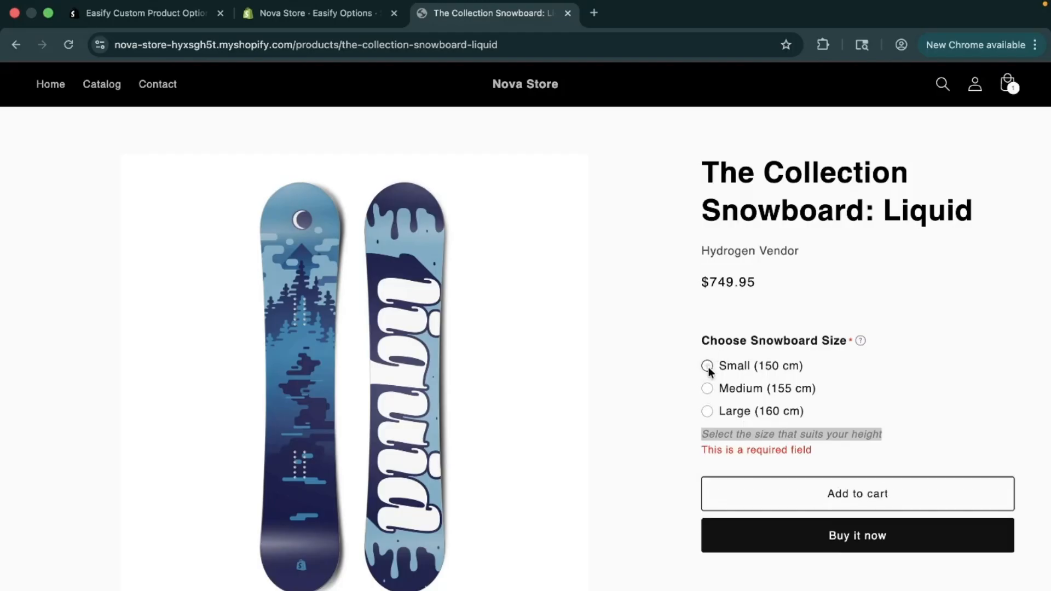
pyautogui.click(708, 390)
pyautogui.click(710, 365)
pyautogui.click(706, 412)
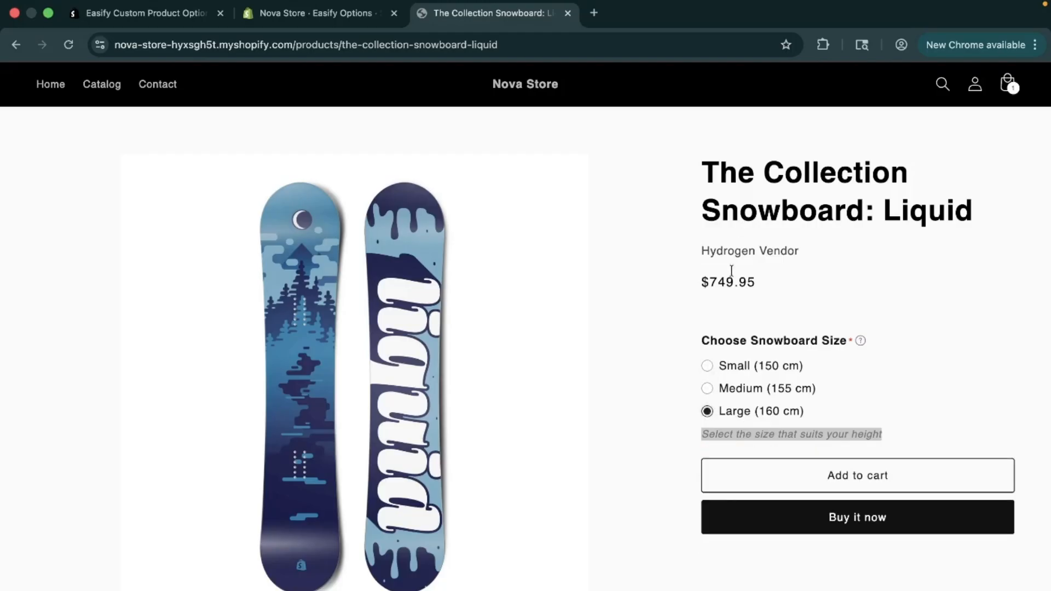
pyautogui.click(708, 366)
pyautogui.click(707, 388)
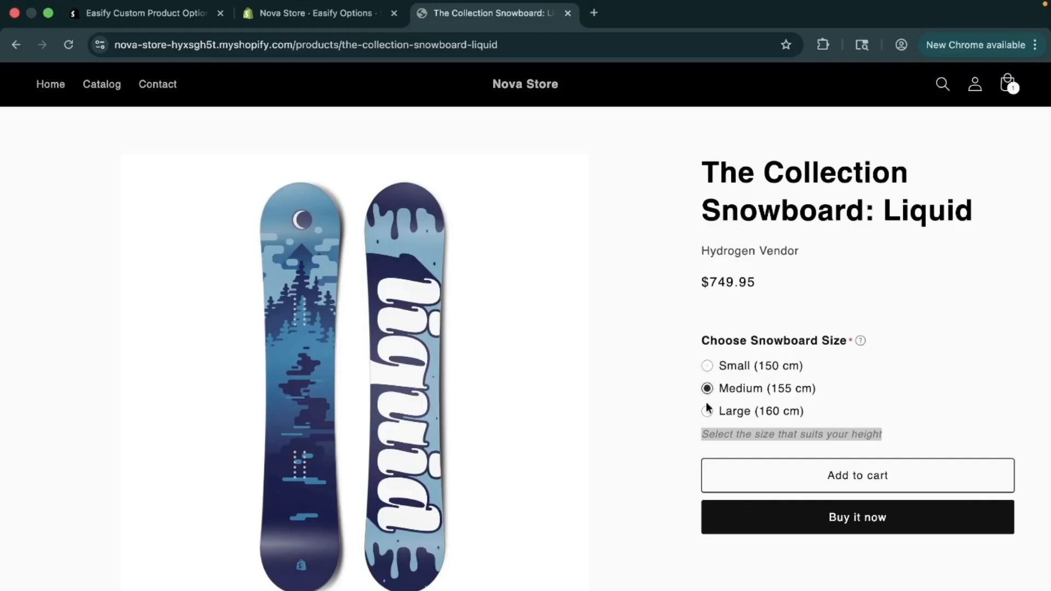